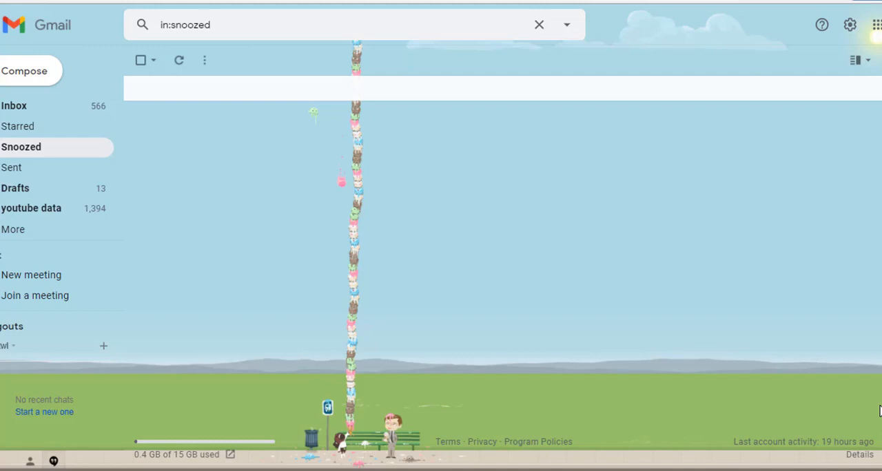
# Step: Open the full mail settings, discarding the blank new message
pyautogui.click(31, 72)
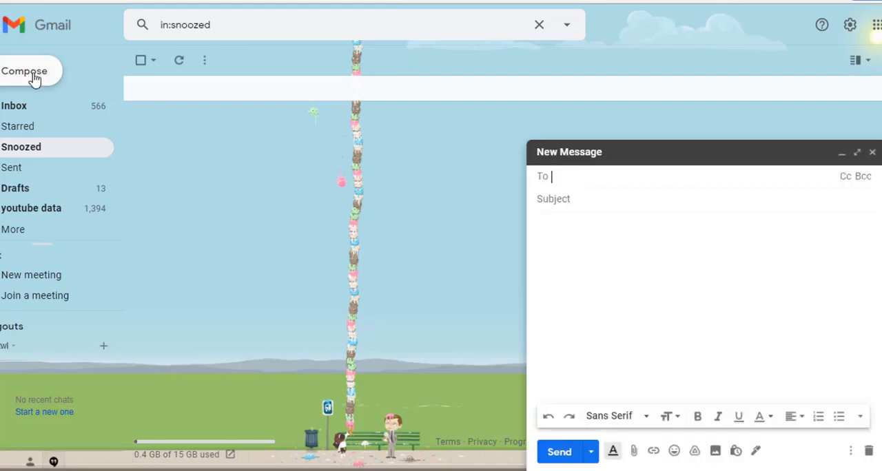
pyautogui.click(873, 152)
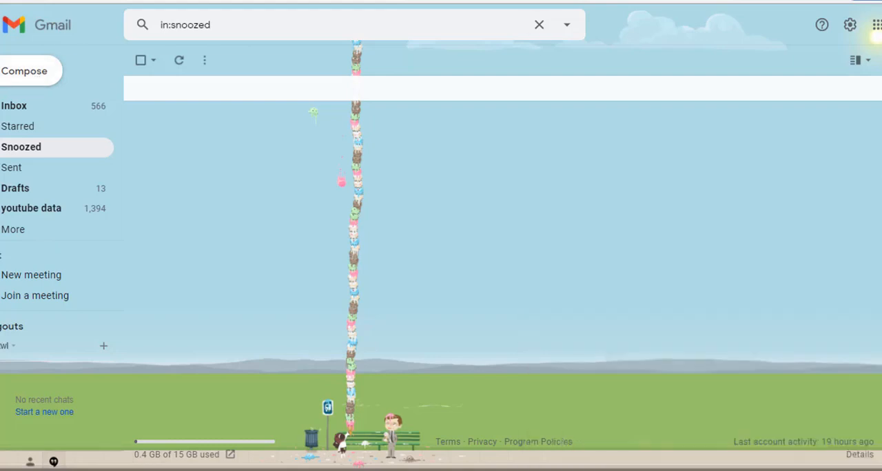
pyautogui.click(849, 26)
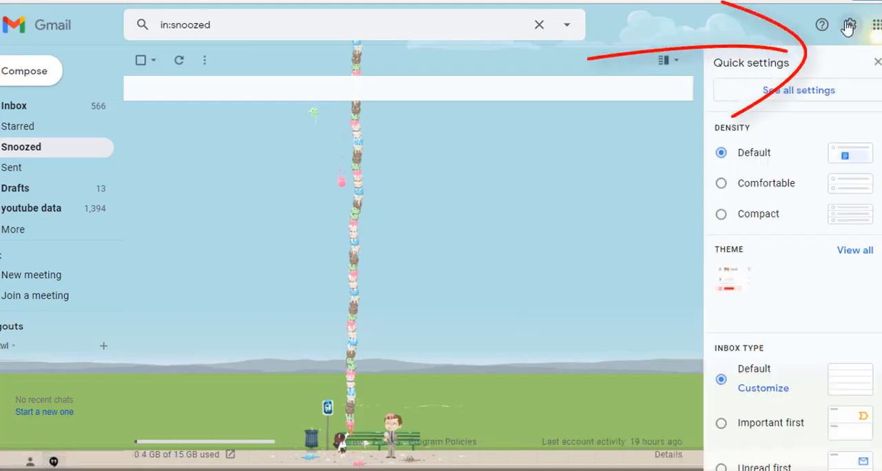
pyautogui.click(849, 26)
pyautogui.click(849, 27)
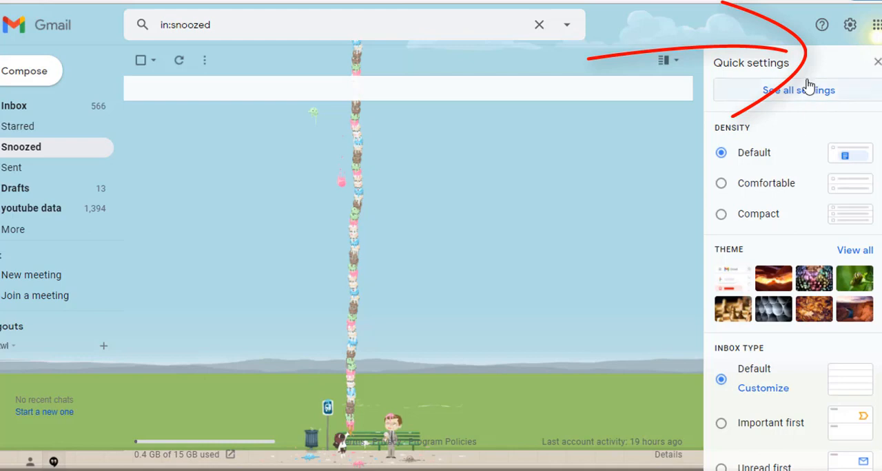
pyautogui.click(805, 91)
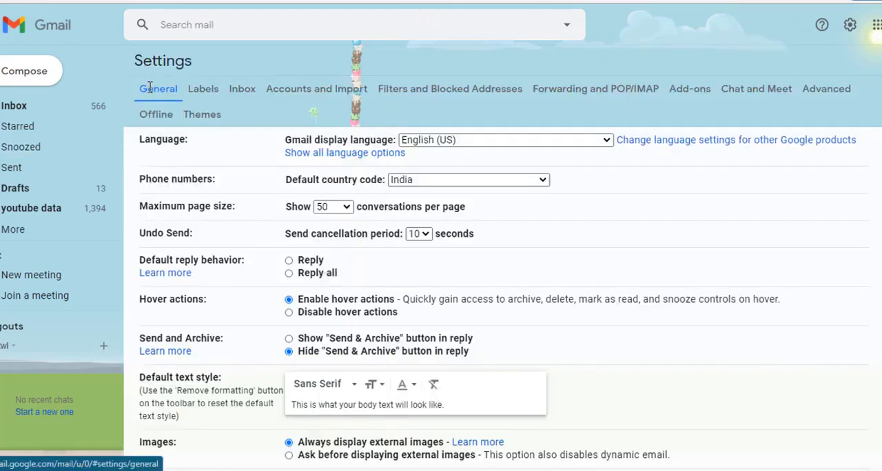
# Step: Examine the description of how the vacation responder works in the general settings
pyautogui.scroll(-15, 171, 233)
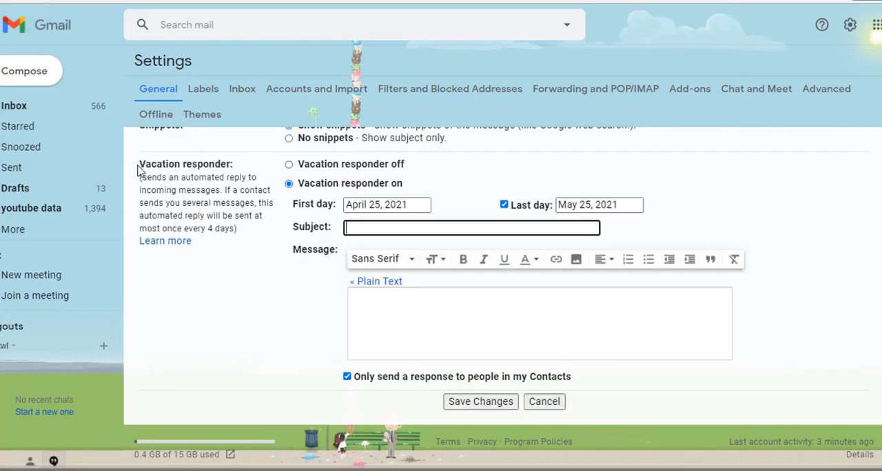
pyautogui.moveTo(138, 166); pyautogui.dragTo(244, 168)
pyautogui.click(226, 211)
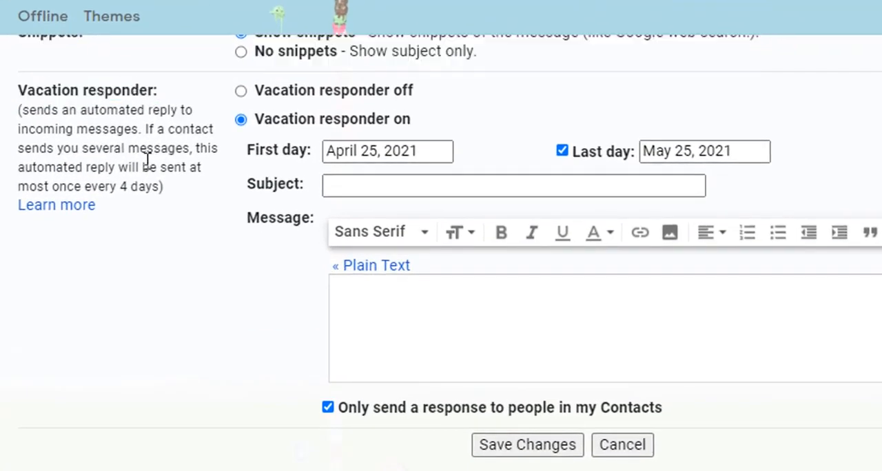
pyautogui.moveTo(23, 112); pyautogui.dragTo(138, 136)
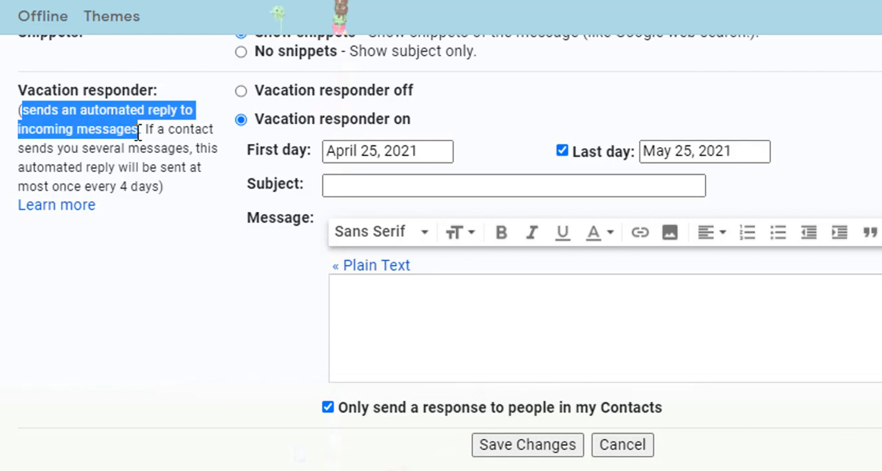
pyautogui.moveTo(146, 130); pyautogui.dragTo(164, 186)
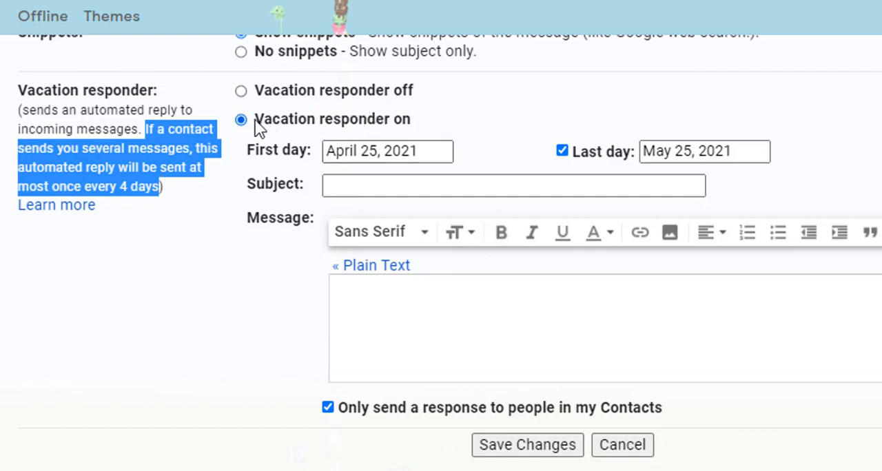
# Step: Set the vacation responder's first day to April 25, 2021 and its last day to May 2, 2021
pyautogui.click(417, 151)
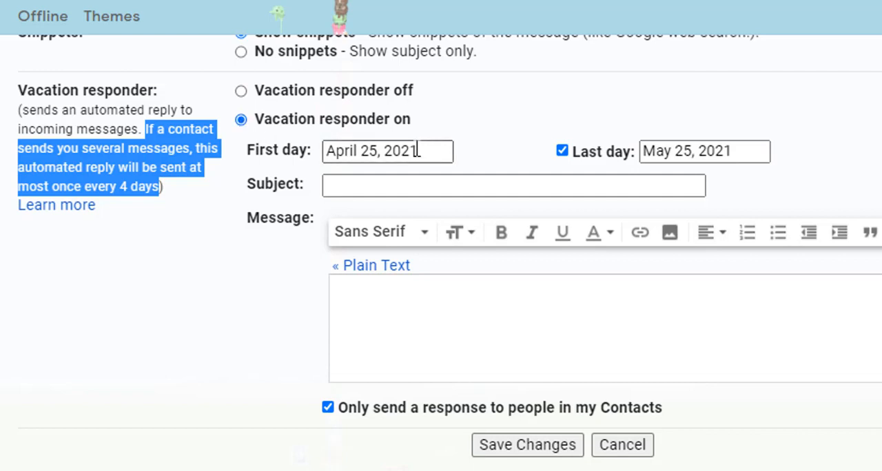
pyautogui.click(417, 151)
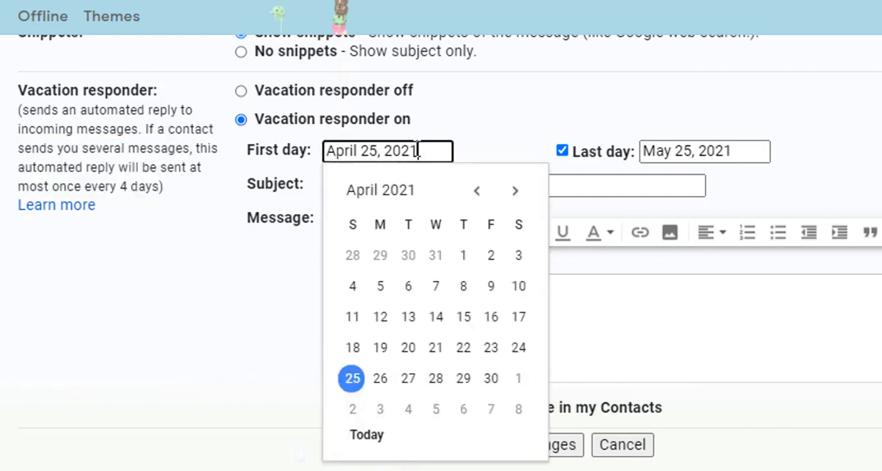
pyautogui.click(352, 383)
pyautogui.click(694, 151)
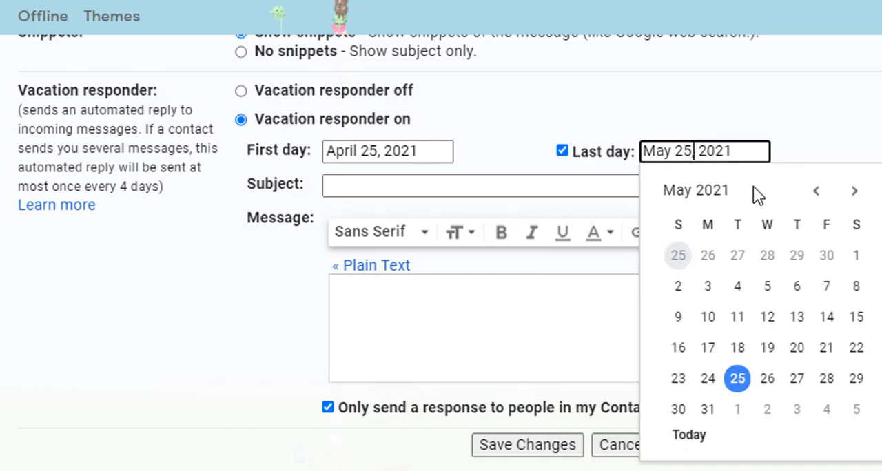
pyautogui.click(815, 191)
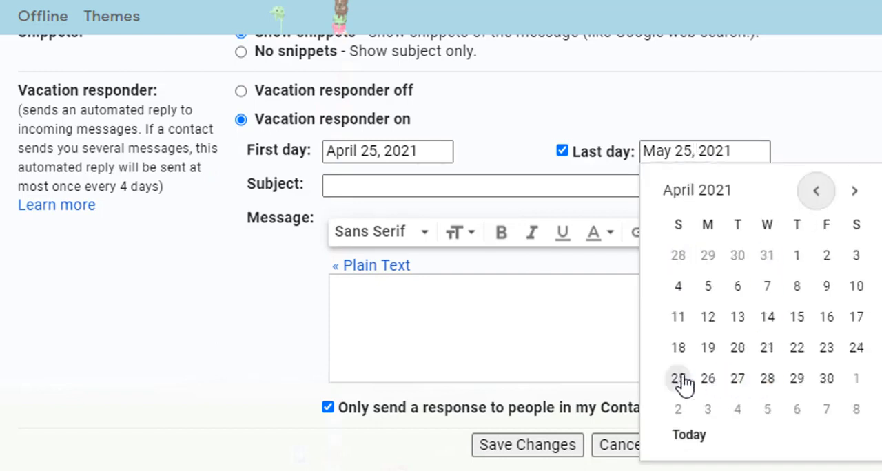
pyautogui.click(679, 410)
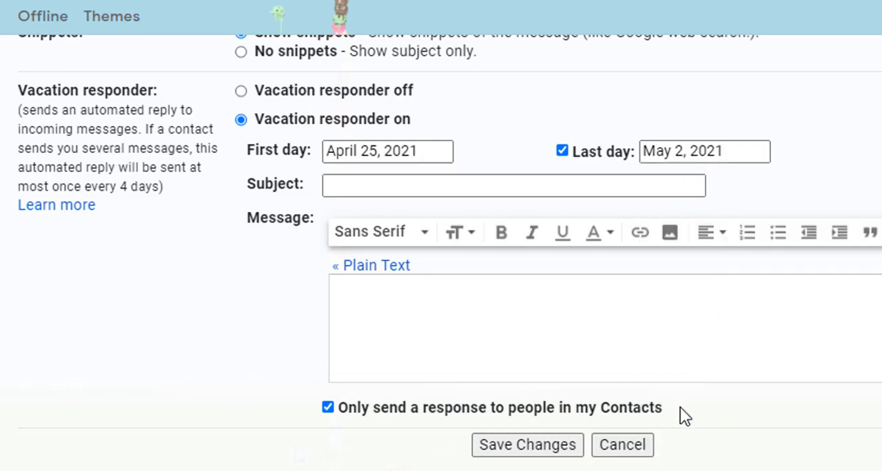
# Step: Enter "conference" as the subject of the vacation responder
pyautogui.click(407, 181)
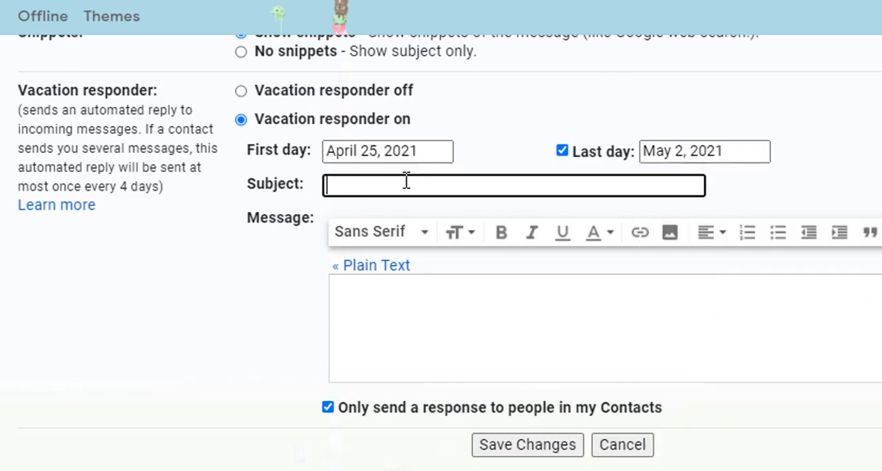
pyautogui.write('confere')
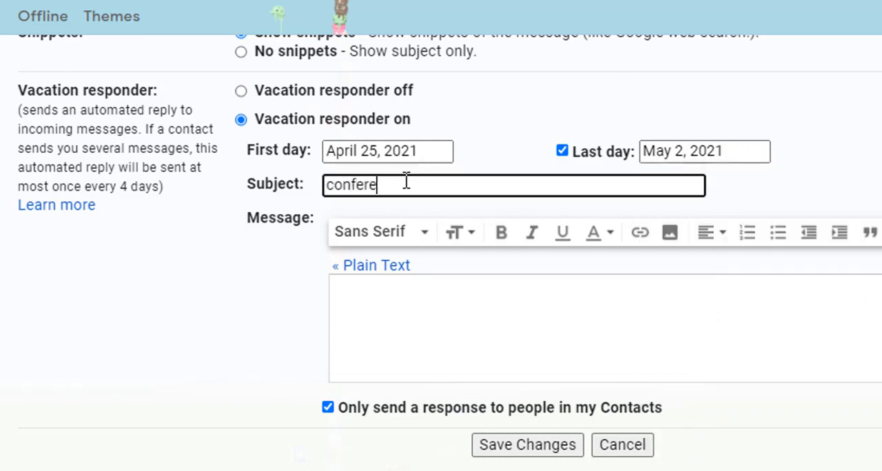
pyautogui.write('nce')
# Step: Fill the responder message with the prepared reply about being busy with a technical conference at Chandigarh till May 2,2021, closing with "regards:"
pyautogui.click(660, 398)
pyautogui.write('Hello, Hope you are doing well. I have received your email and will respond you soon. Currently , I am busy with my technical conference at Chandigarh till May 2,2021.  regards')
pyautogui.write(':')
pyautogui.press('Return')
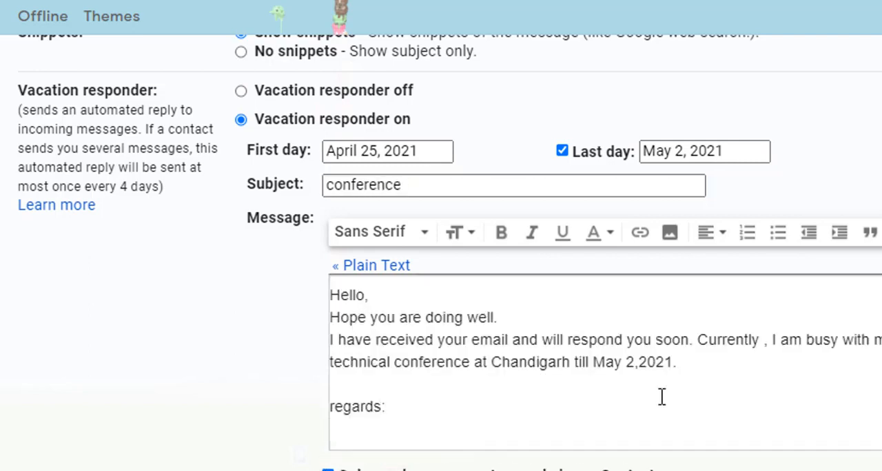
pyautogui.write('d')
pyautogui.press('BackSpace')
pyautogui.press('BackSpace')
pyautogui.write(':')
pyautogui.press('Return')
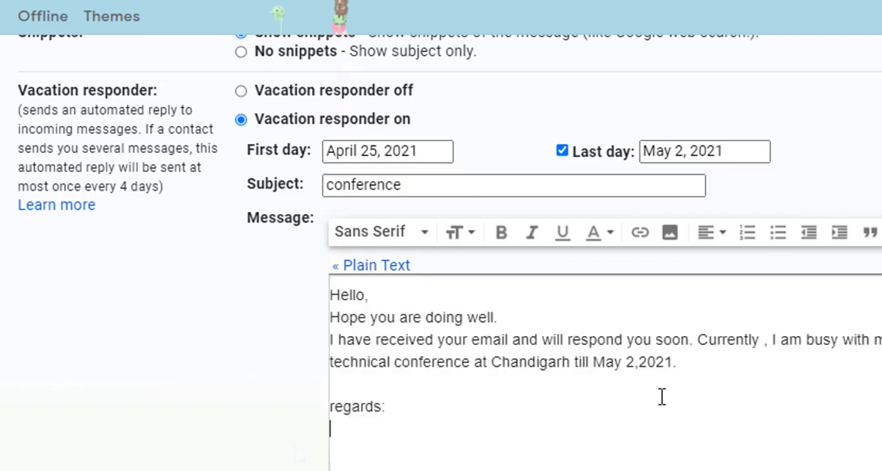
# Step: Sign the vacation responder message with "xyz" on the line below "regards:"
pyautogui.write('xyz')
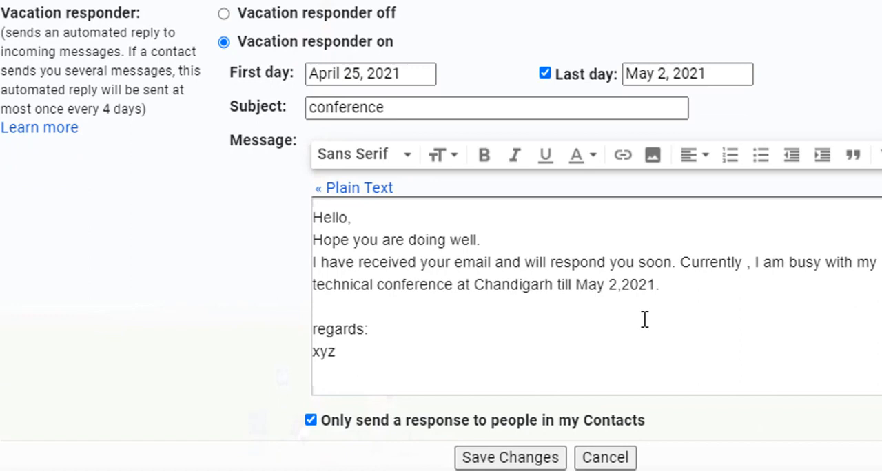
pyautogui.press('BackSpace')
pyautogui.press('BackSpace')
pyautogui.write('yz.')
pyautogui.press('BackSpace')
# Step: Keep the automatic response limited to people in the contacts and save the vacation responder changes
pyautogui.moveTo(639, 420); pyautogui.dragTo(572, 421)
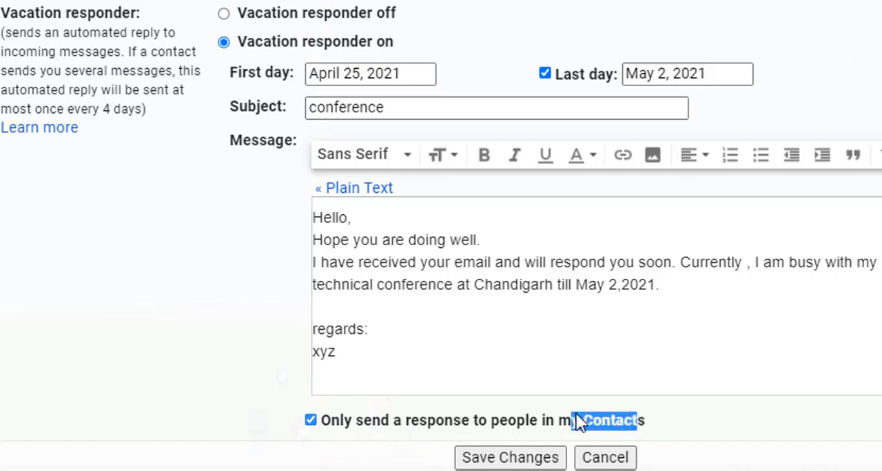
pyautogui.click(314, 424)
pyautogui.click(312, 422)
pyautogui.click(512, 428)
pyautogui.click(511, 426)
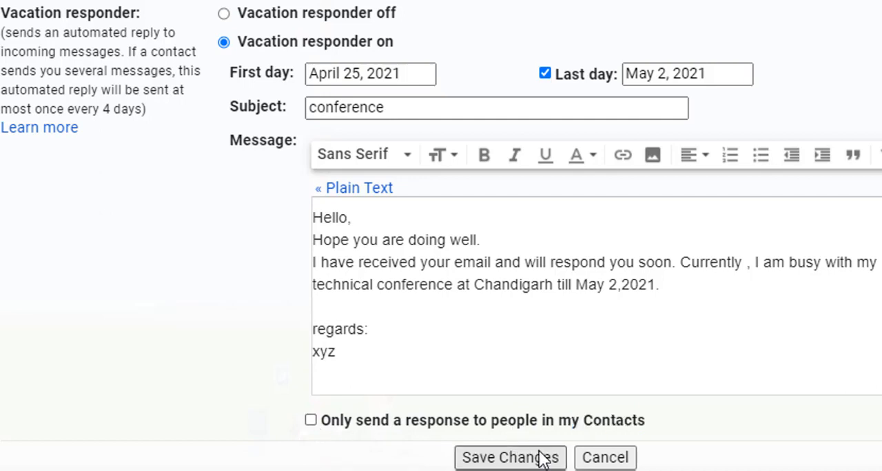
pyautogui.click(311, 422)
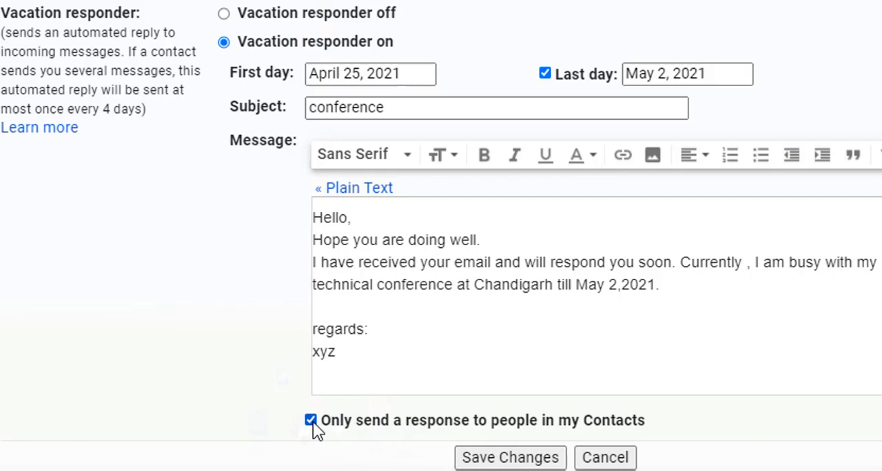
pyautogui.click(519, 460)
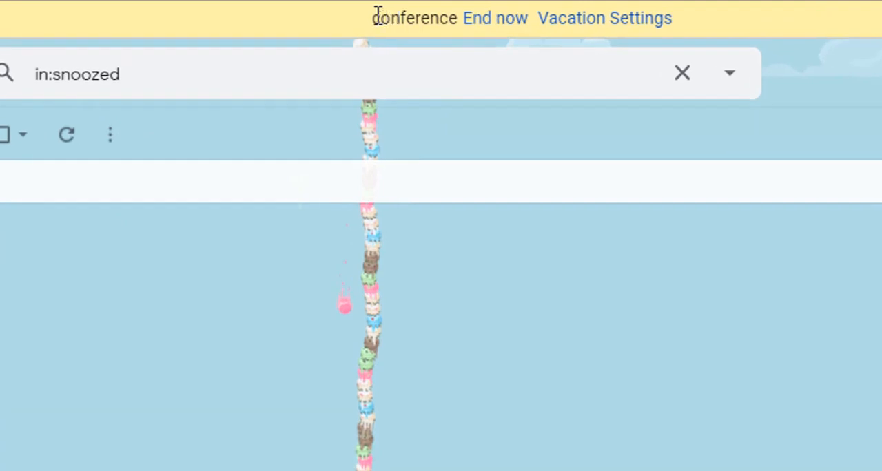
# Step: Review the vacation settings reached from the active responder's "conference" notice
pyautogui.moveTo(378, 15); pyautogui.dragTo(452, 18)
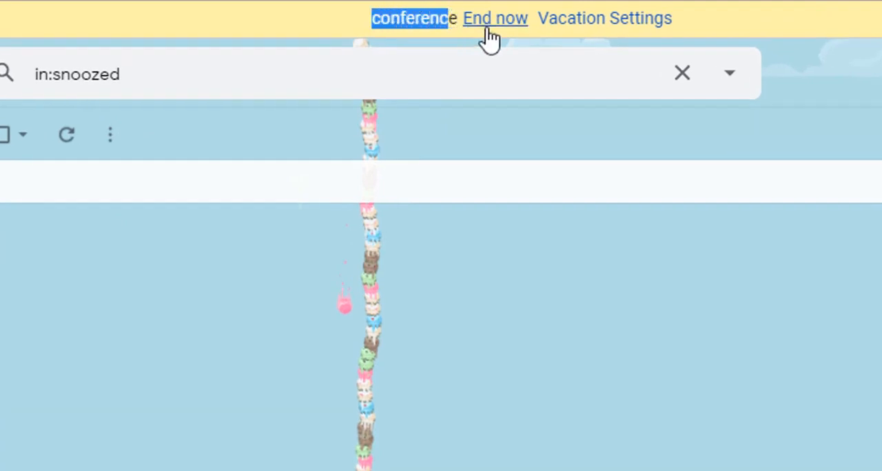
pyautogui.click(578, 21)
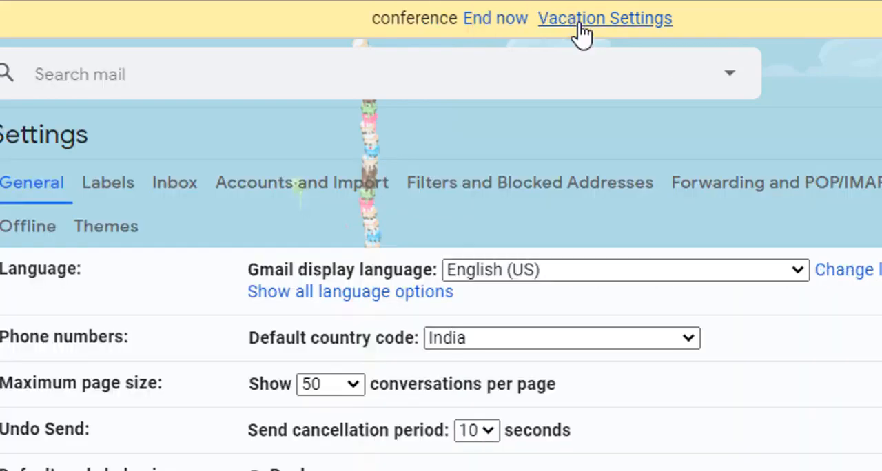
pyautogui.scroll(-20, 550, 452)
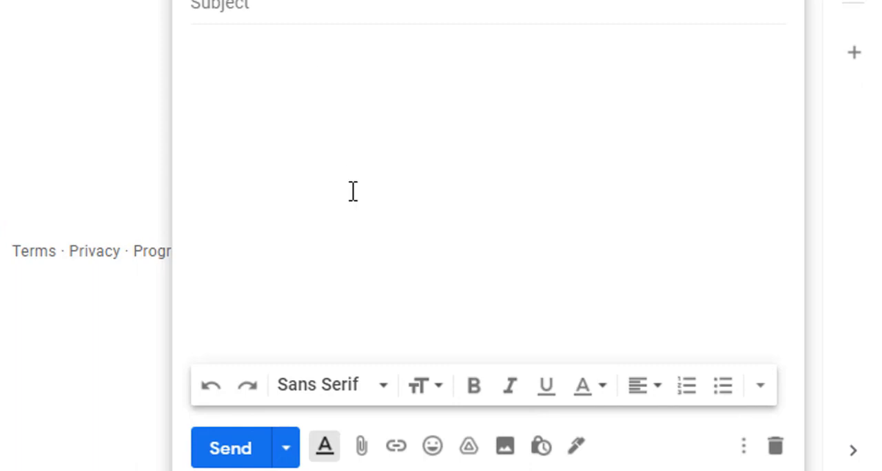
# Step: Send a test email from the other account with the subject "vacation chk" and the body "hey"
pyautogui.click(271, 34)
pyautogui.click(255, 6)
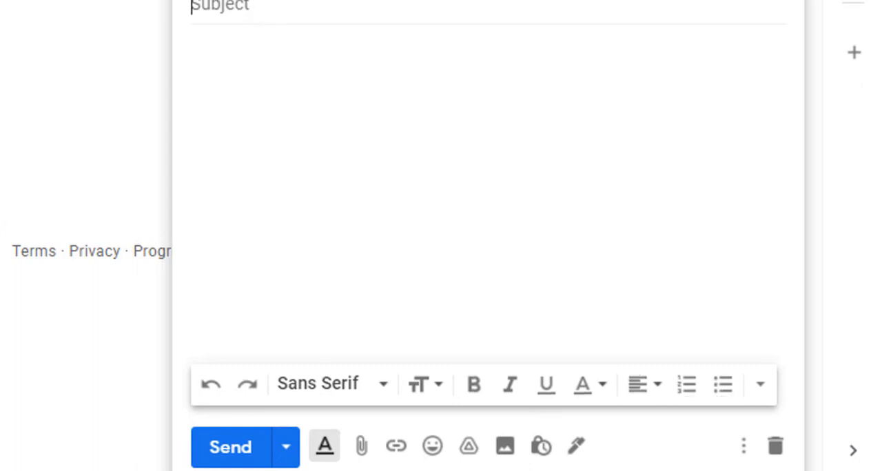
pyautogui.click(265, 79)
pyautogui.click(213, 8)
pyautogui.write('Vacat')
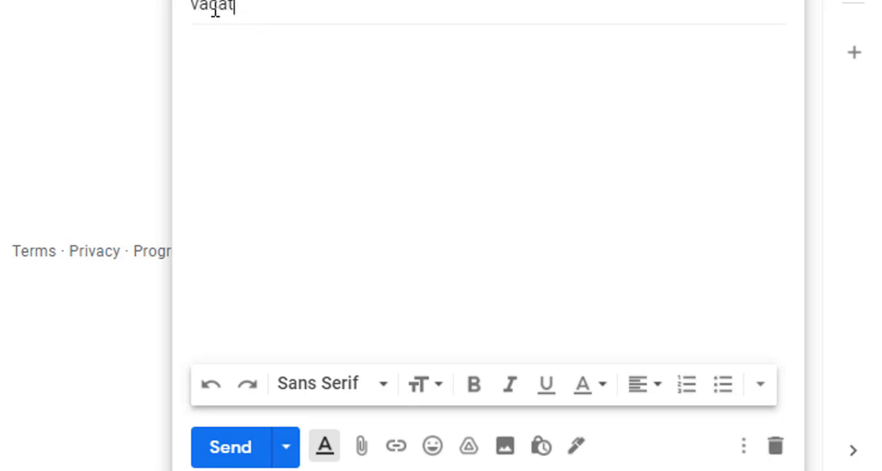
pyautogui.write('ion chk')
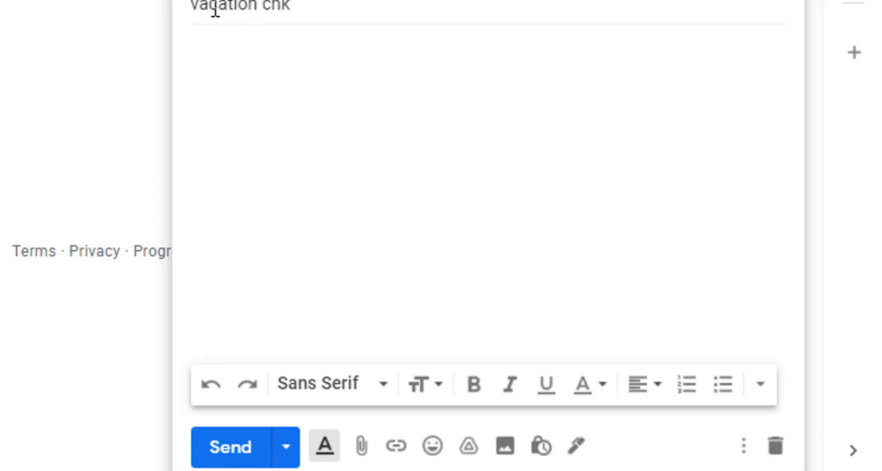
pyautogui.click(230, 59)
pyautogui.write('hey')
pyautogui.click(231, 448)
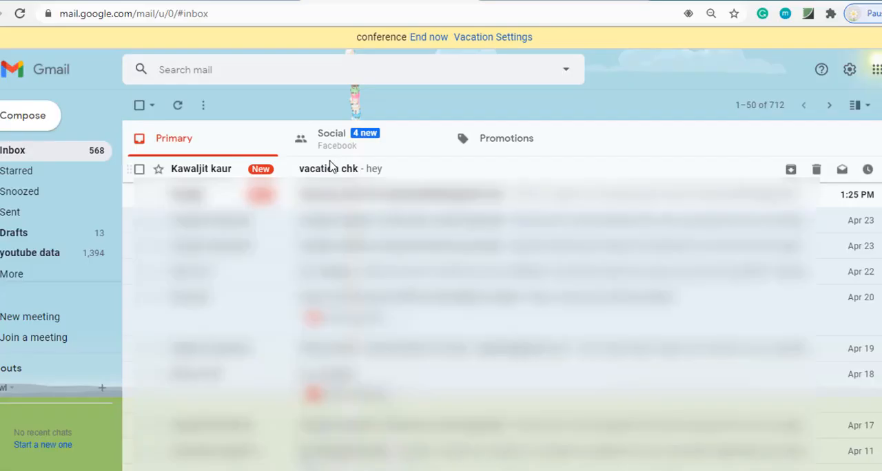
# Step: Check the received "vacation chk" email and the automatic reply among the sent messages of the account with the responder
pyautogui.click(329, 167)
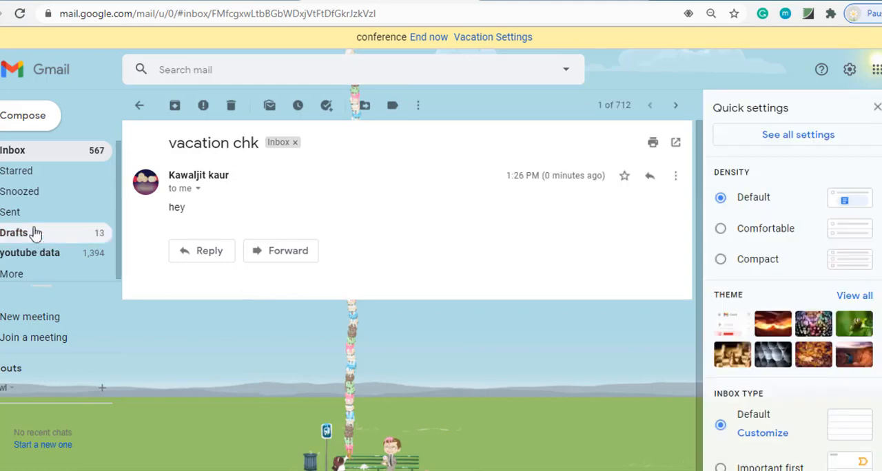
pyautogui.click(20, 213)
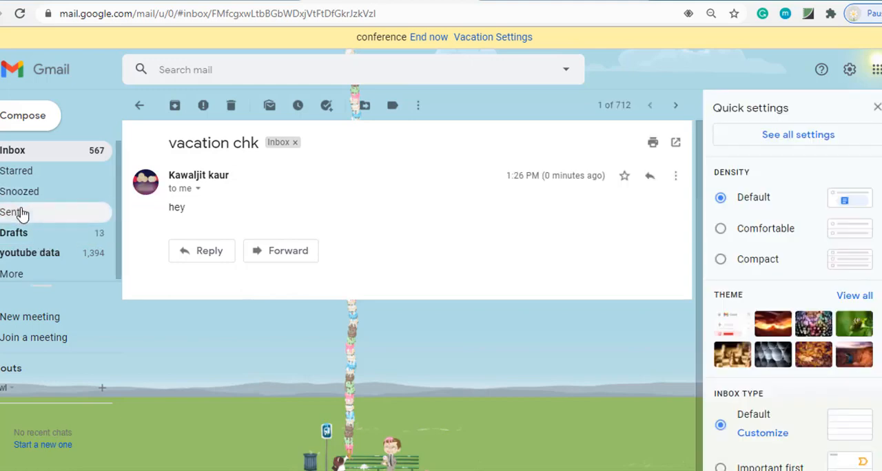
pyautogui.moveTo(169, 206); pyautogui.dragTo(219, 305)
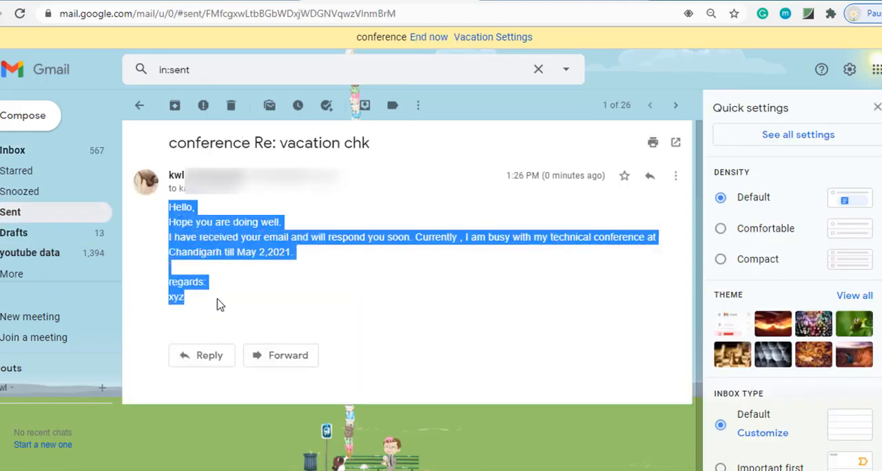
pyautogui.click(877, 111)
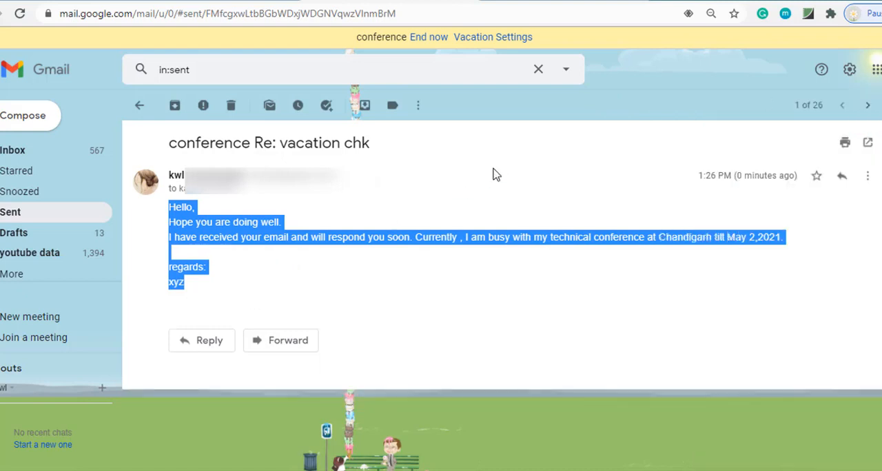
pyautogui.click(494, 114)
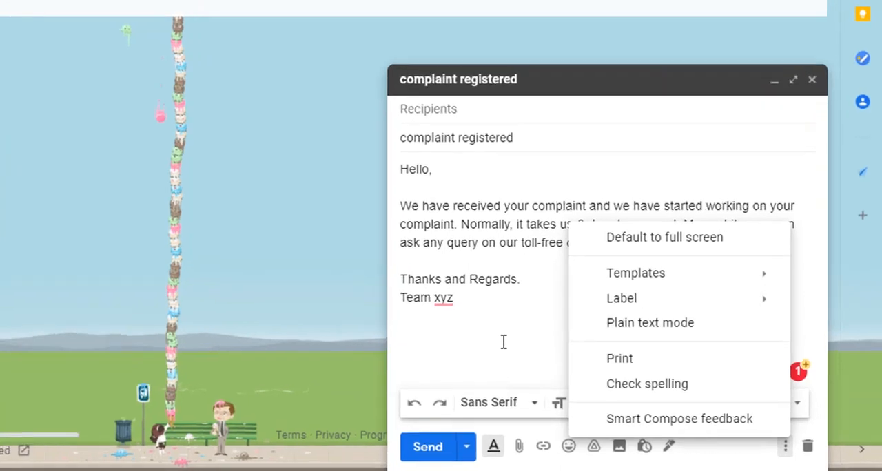
# Step: Save the complaint draft as a new template named "complaint registered" and check for it in the template list
pyautogui.click(504, 342)
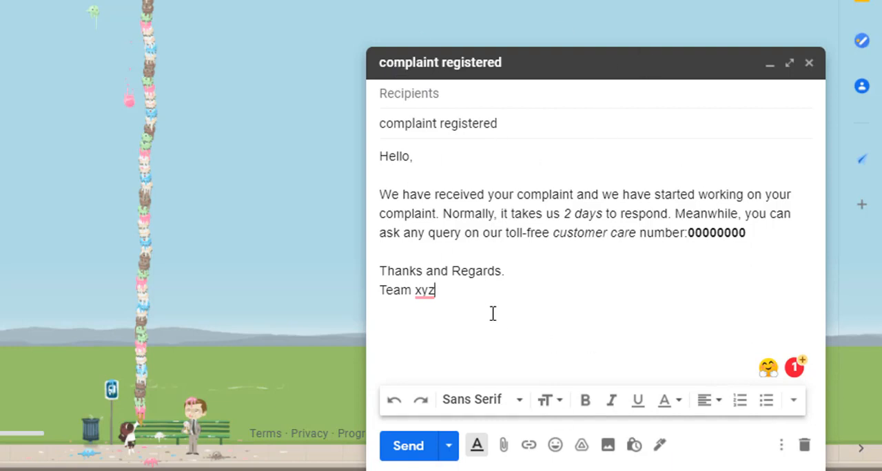
pyautogui.moveTo(488, 313); pyautogui.dragTo(349, 149)
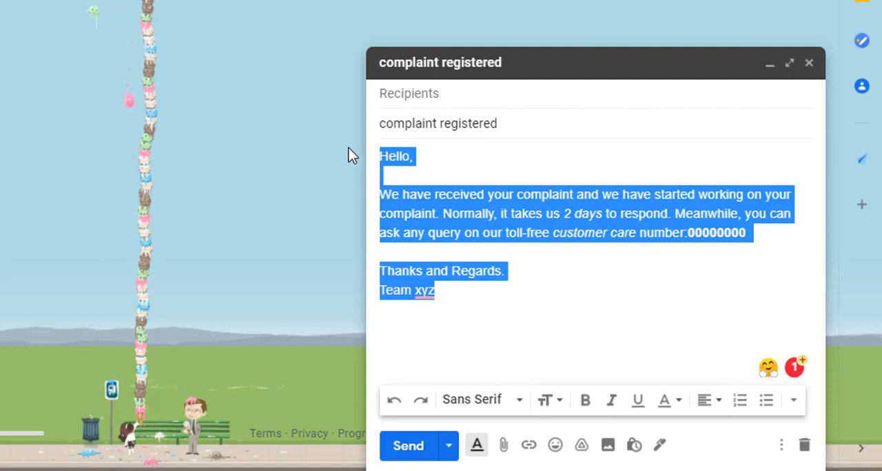
pyautogui.click(591, 303)
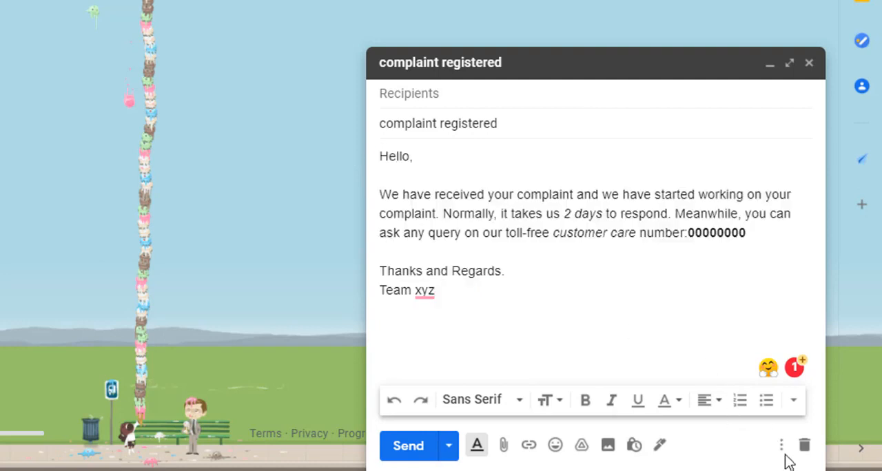
pyautogui.click(782, 448)
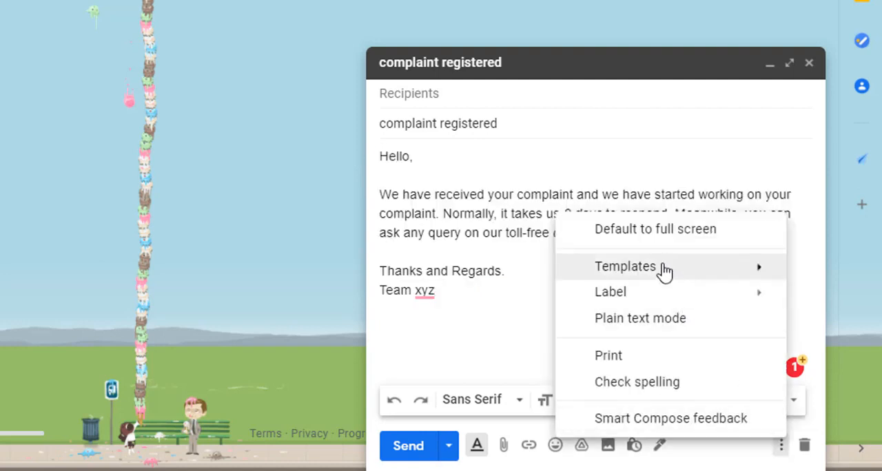
pyautogui.moveTo(664, 272)
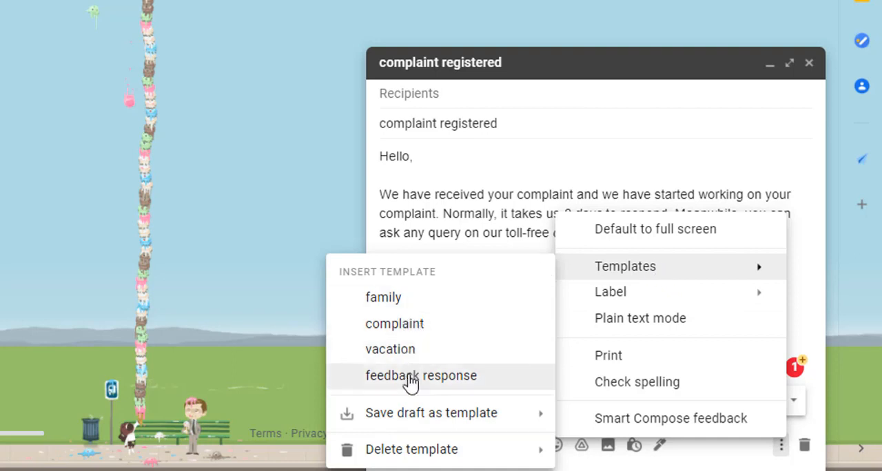
pyautogui.moveTo(394, 418)
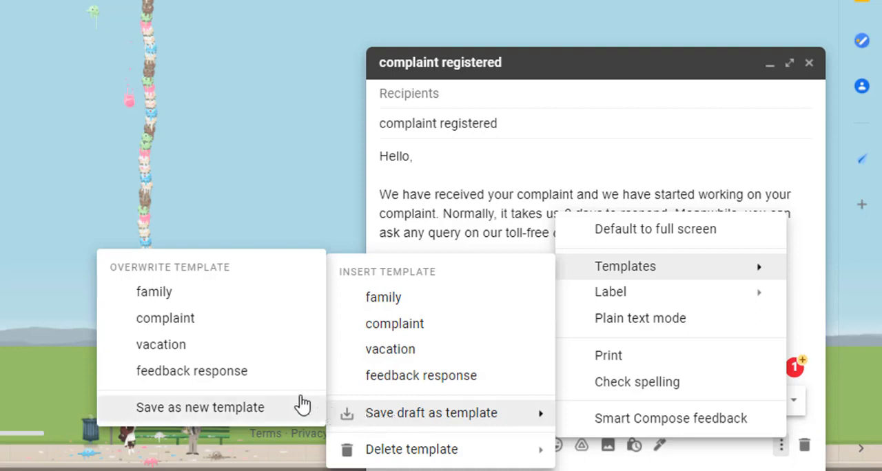
pyautogui.click(242, 412)
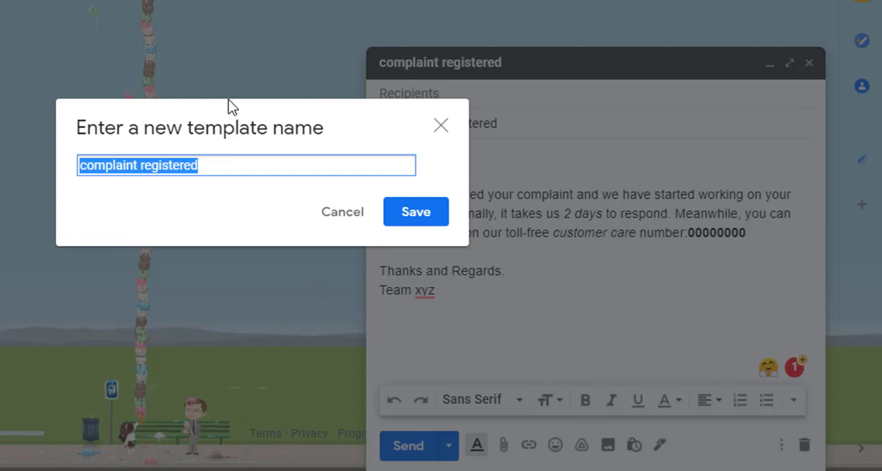
pyautogui.click(211, 165)
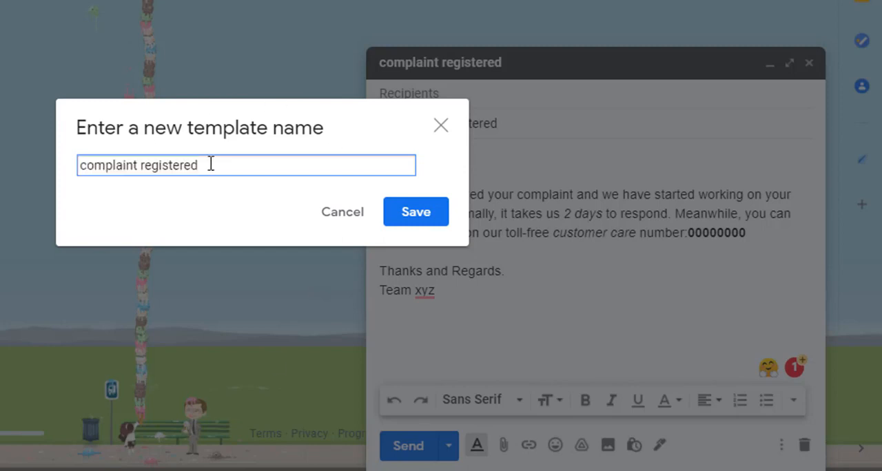
pyautogui.click(420, 213)
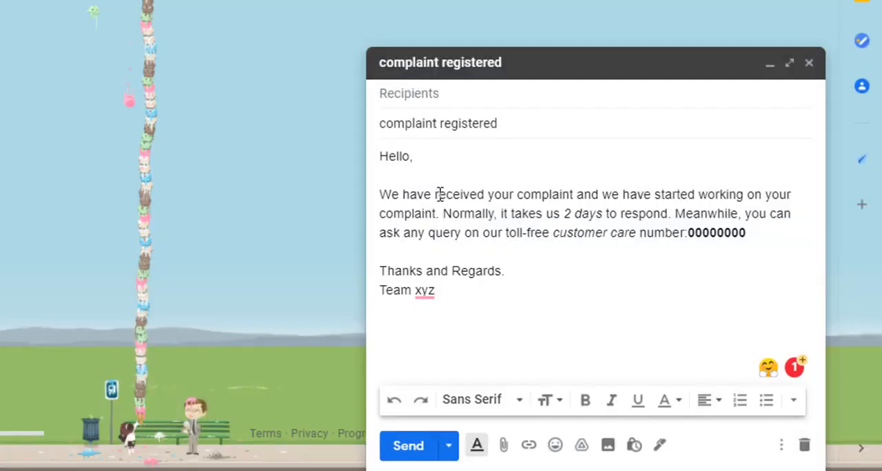
pyautogui.click(782, 449)
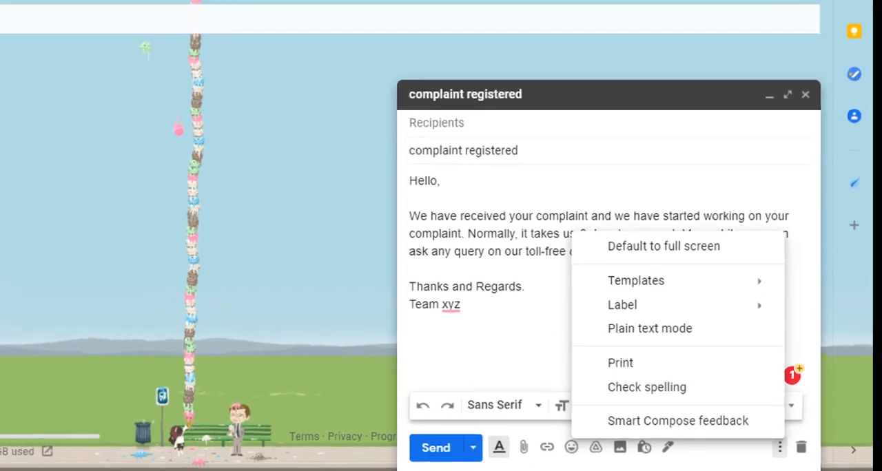
pyautogui.click(747, 25)
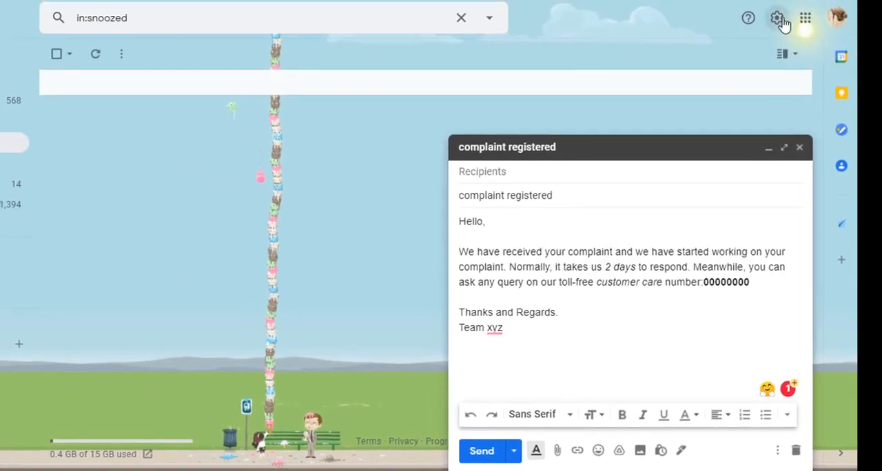
# Step: Open the Advanced page of the full Gmail settings and minimize the complaint draft covering it
pyautogui.click(779, 19)
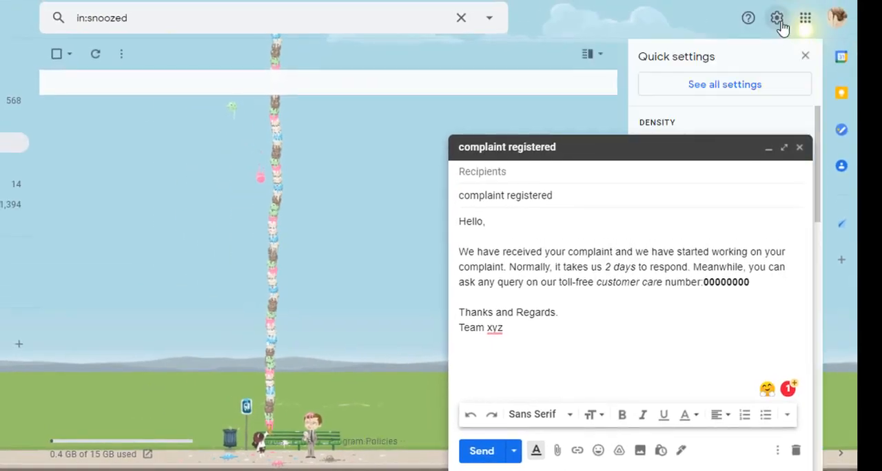
pyautogui.click(721, 90)
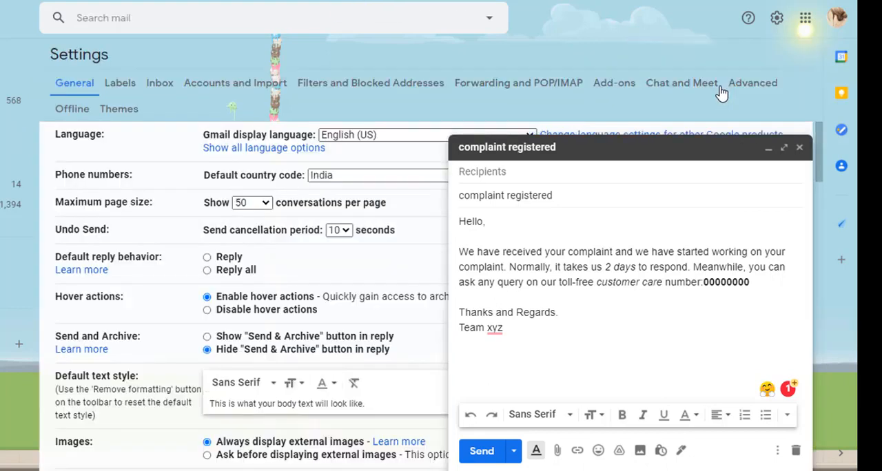
pyautogui.click(767, 148)
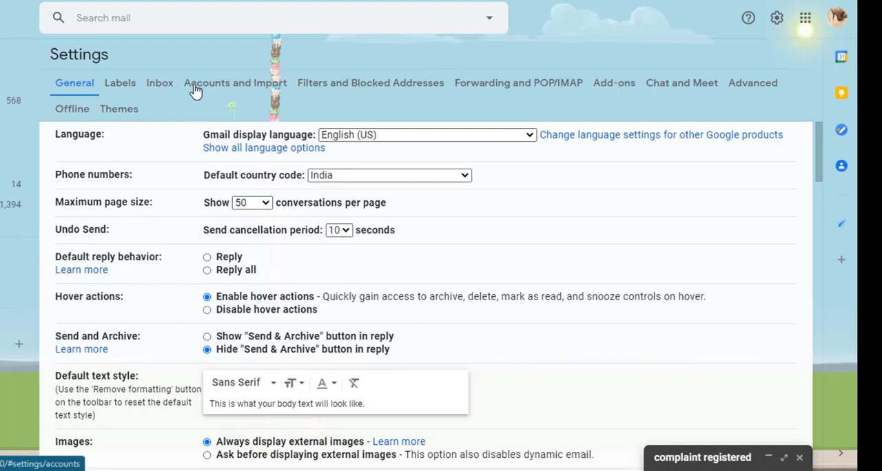
pyautogui.click(746, 83)
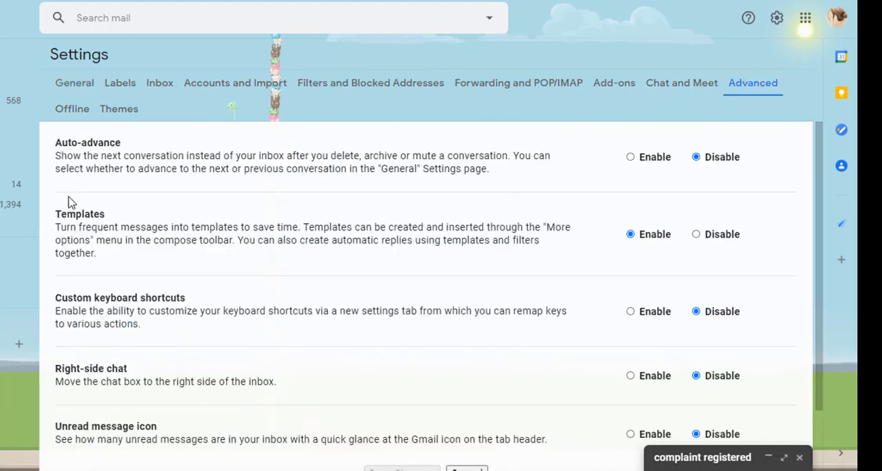
# Step: Read the description of the Templates option, including its sentence about automatic replies using templates and filters
pyautogui.moveTo(55, 215); pyautogui.dragTo(101, 255)
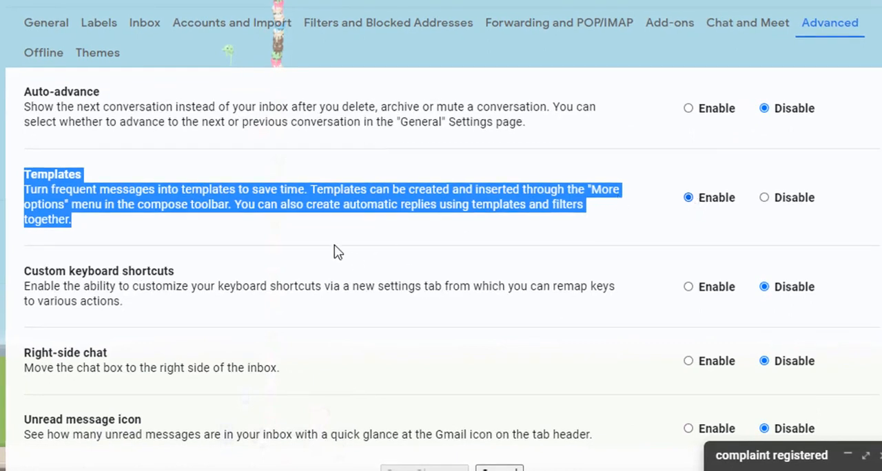
pyautogui.rightClick(301, 232)
pyautogui.click(261, 231)
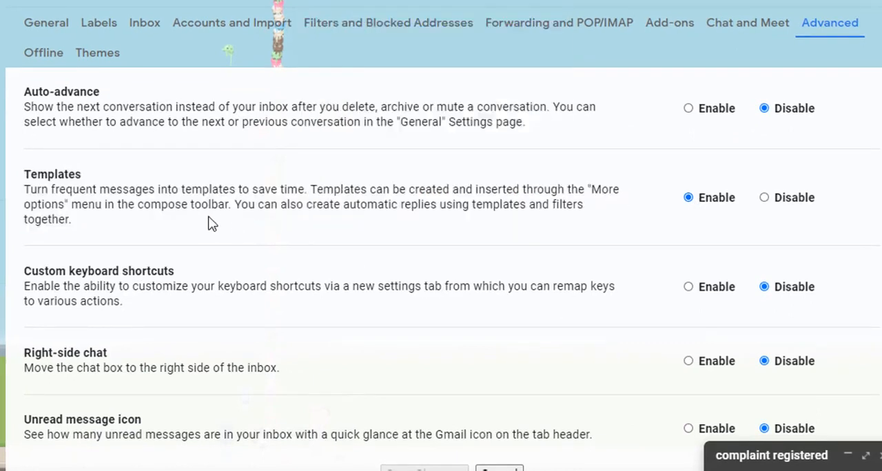
pyautogui.moveTo(235, 205); pyautogui.dragTo(430, 213)
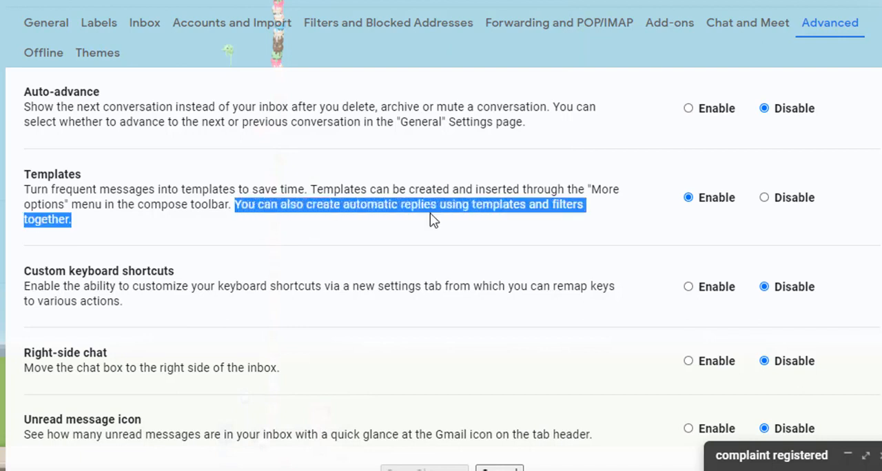
pyautogui.click(109, 240)
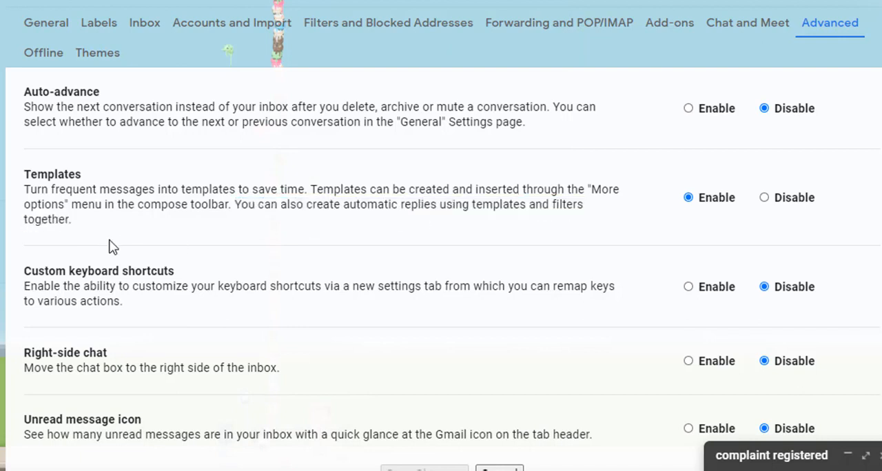
pyautogui.doubleClick(560, 190)
pyautogui.click(540, 259)
# Step: Restore the minimized complaint draft and look through its list of insertable templates
pyautogui.click(791, 466)
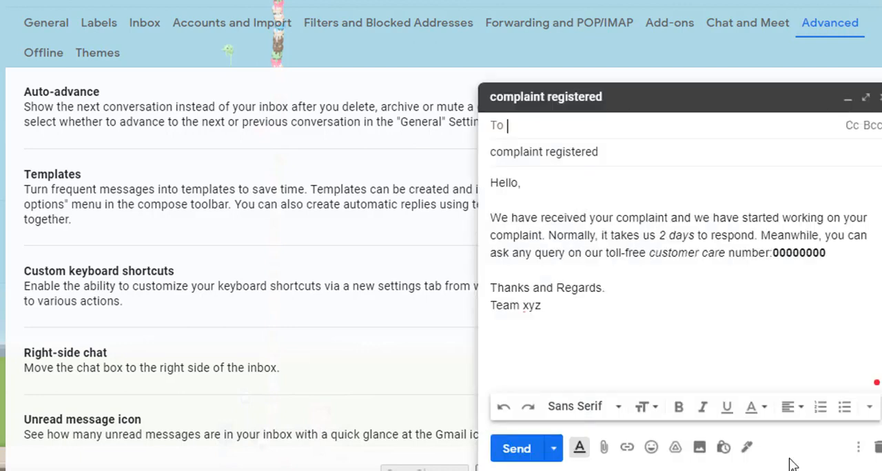
pyautogui.click(858, 448)
pyautogui.moveTo(699, 292)
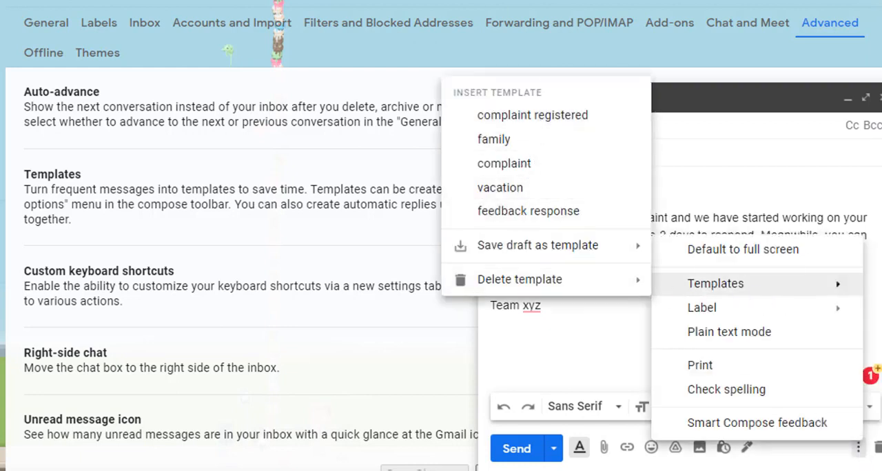
# Step: Start a new message, close the old complaint draft, and insert the "complaint registered" template before closing the message
pyautogui.click(0, 14)
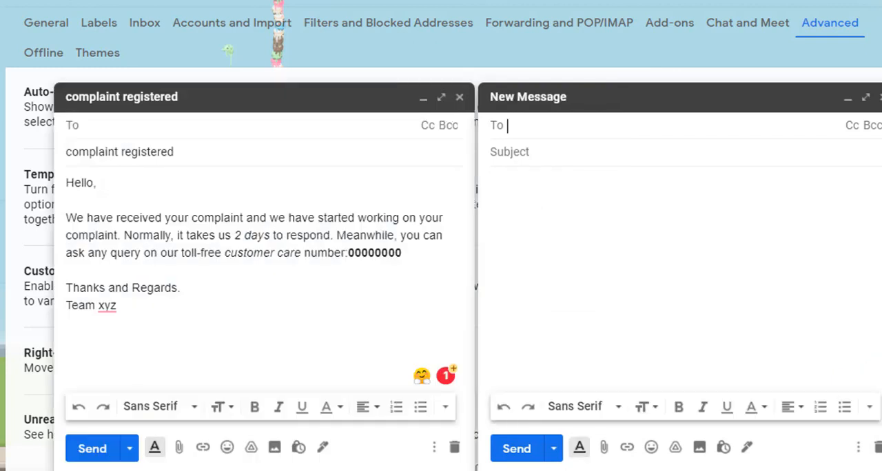
pyautogui.click(460, 97)
pyautogui.click(858, 447)
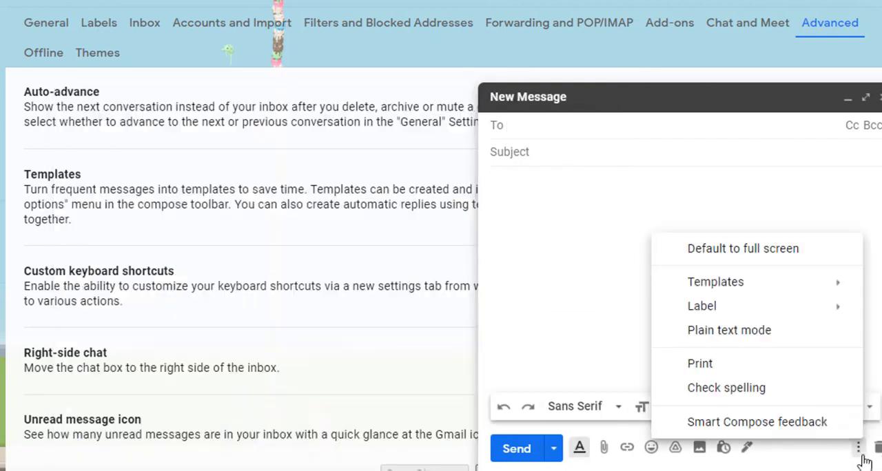
pyautogui.moveTo(781, 284)
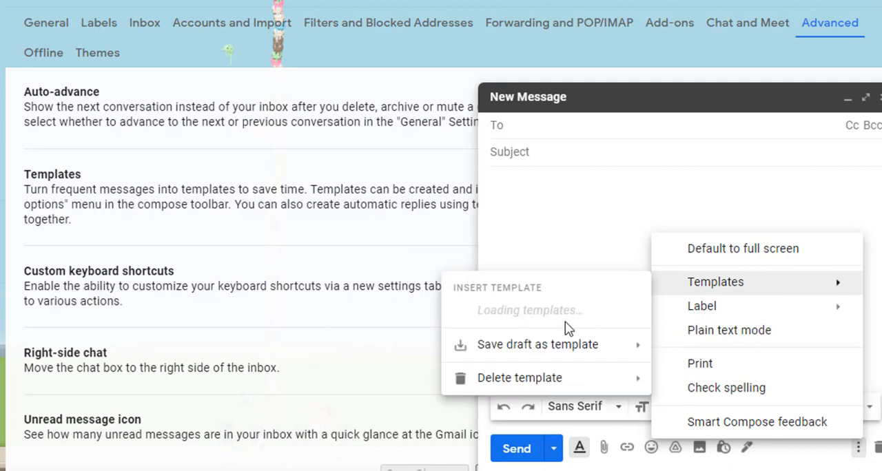
pyautogui.click(530, 113)
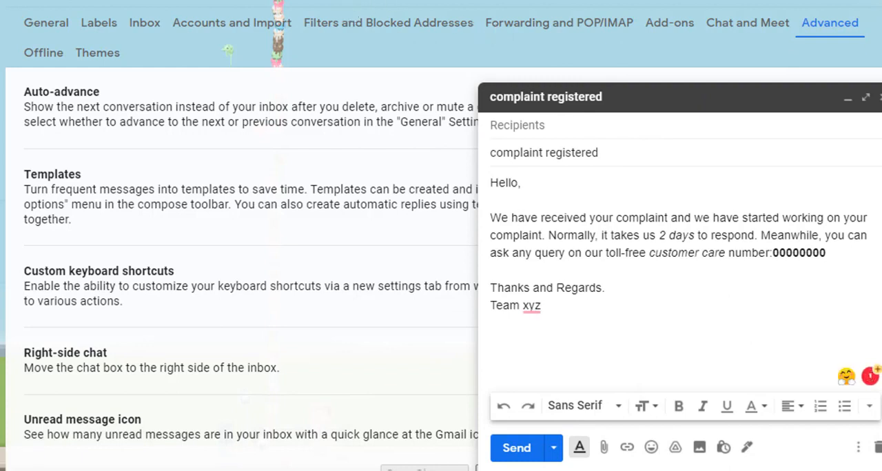
pyautogui.click(876, 98)
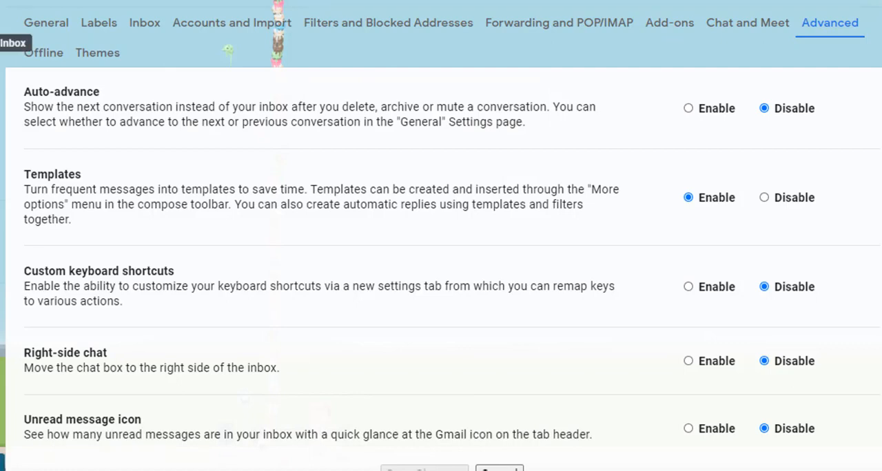
# Step: Leave the settings for the Snoozed mail, clear the search text, and open the advanced search options
pyautogui.click(43, 150)
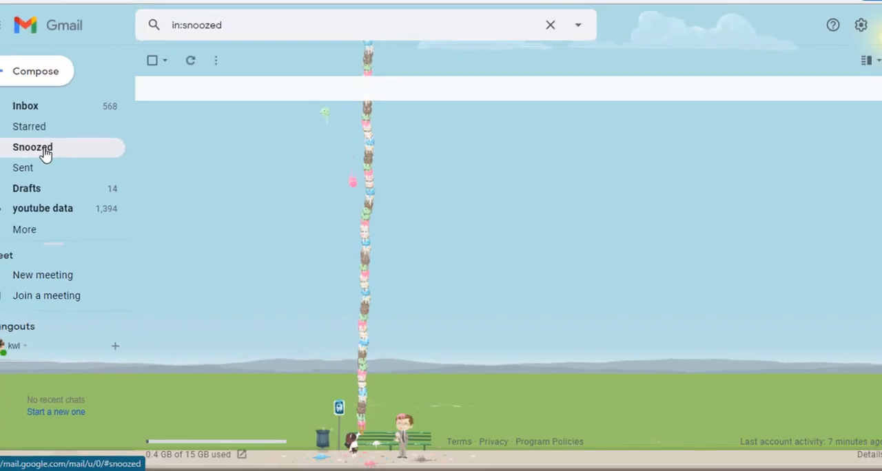
pyautogui.click(250, 30)
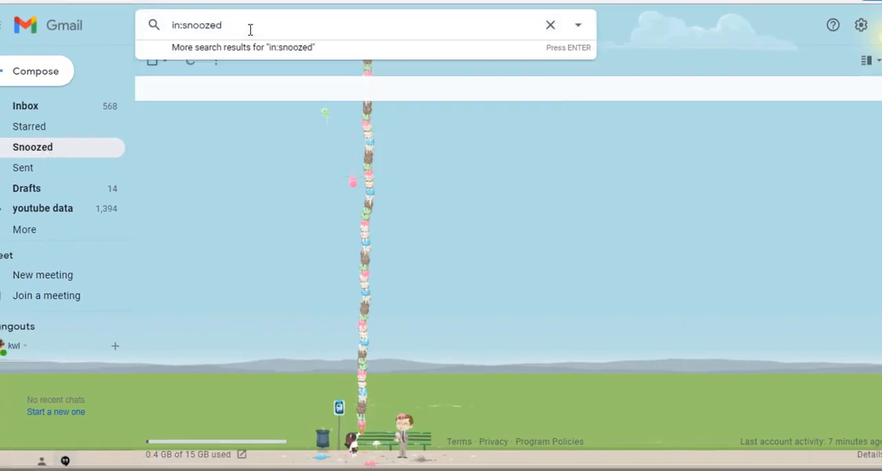
pyautogui.press('BackSpace')
pyautogui.press('BackSpace')
pyautogui.press('BackSpace')
pyautogui.press('BackSpace')
pyautogui.press('BackSpace')
pyautogui.press('BackSpace')
pyautogui.press('BackSpace')
pyautogui.press('BackSpace')
pyautogui.press('BackSpace')
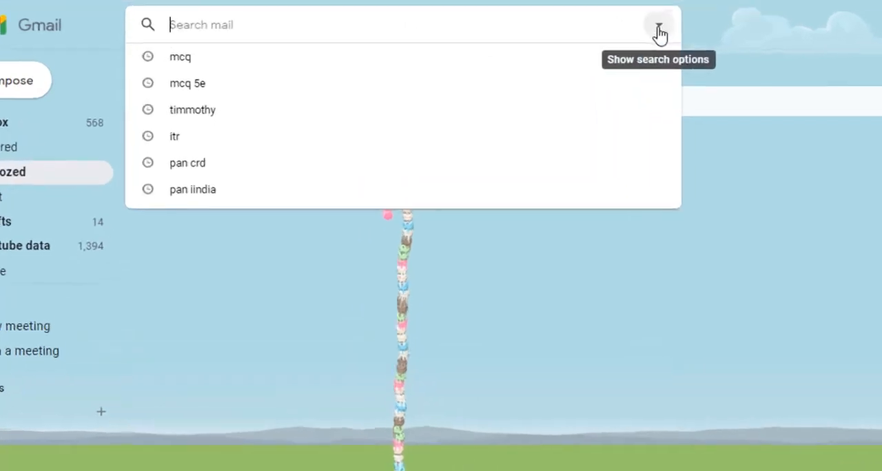
pyautogui.click(659, 31)
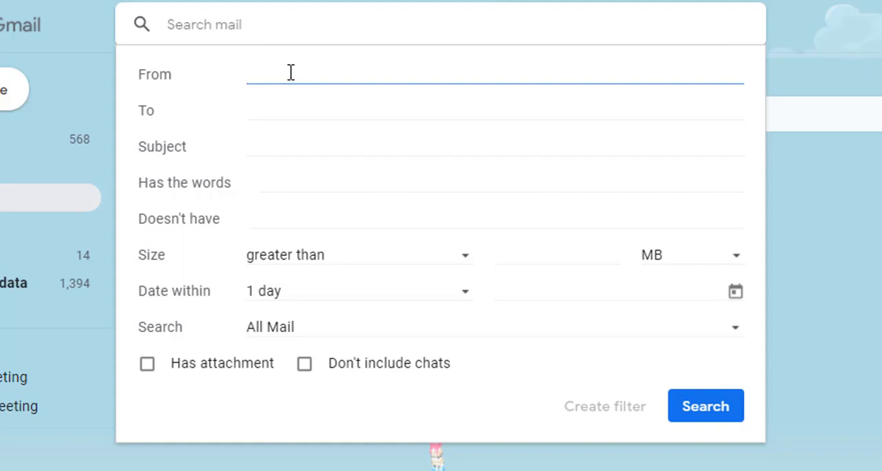
# Step: Set the subject criterion of the mail search to "Web forum complaints"
pyautogui.click(273, 146)
pyautogui.write('com')
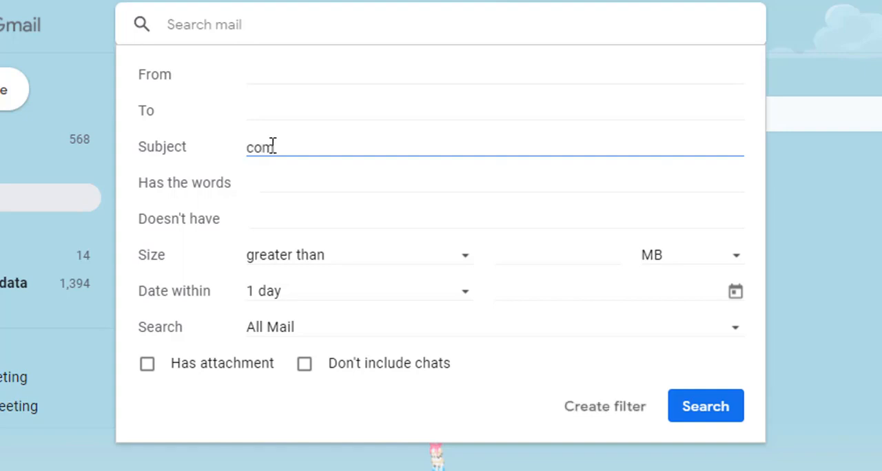
pyautogui.write('plaints')
pyautogui.press('Home')
pyautogui.write('Web for ')
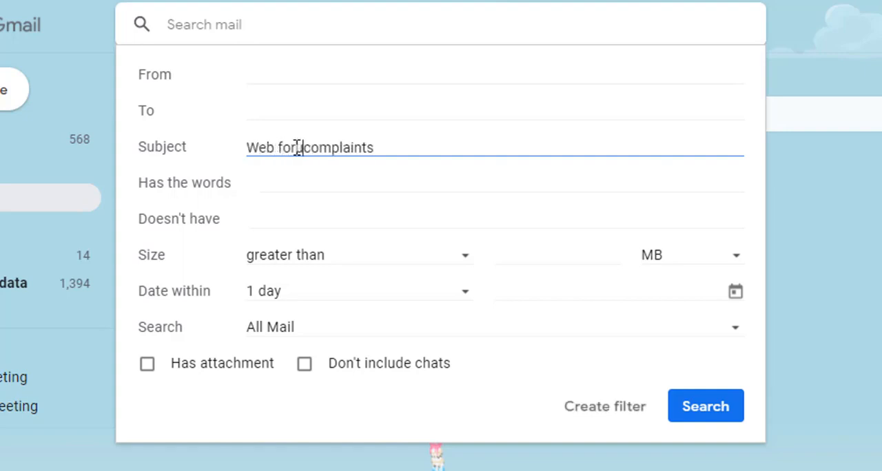
pyautogui.write('um')
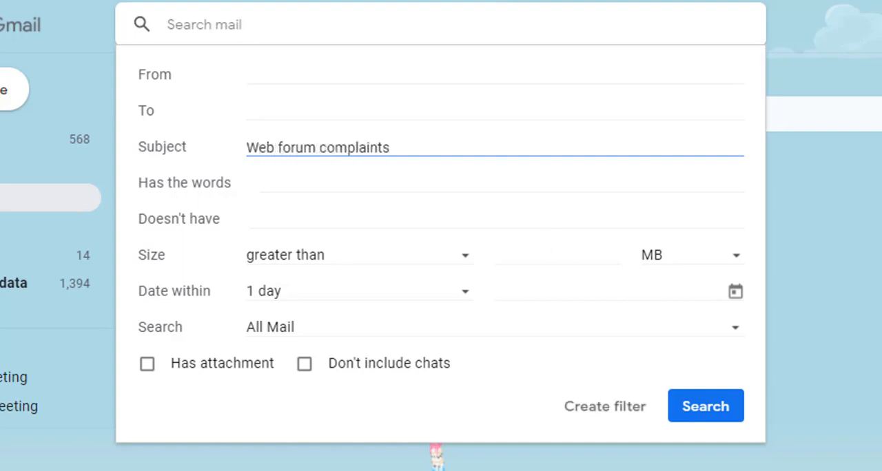
pyautogui.moveTo(404, 144); pyautogui.dragTo(112, 152)
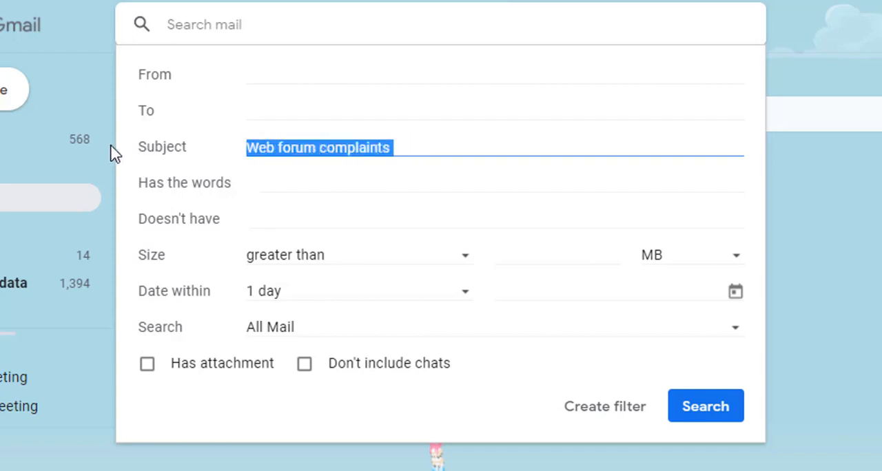
pyautogui.click(309, 191)
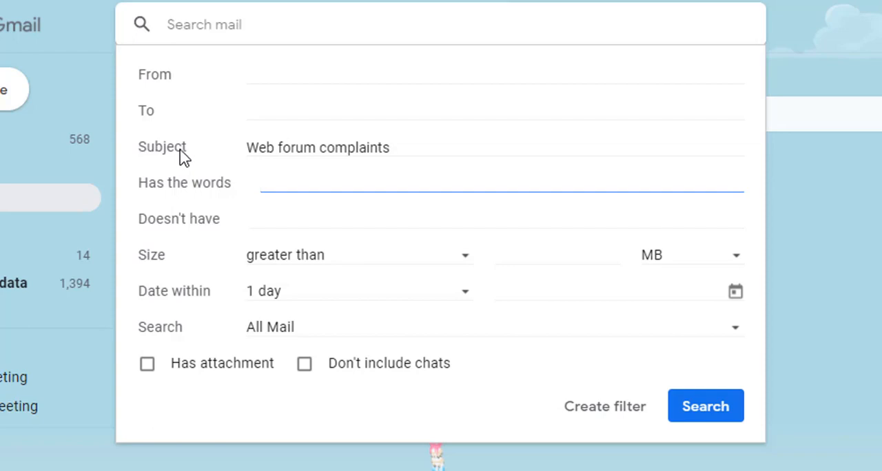
# Step: Set the date range of the search criteria to within 1 month and look through the date calendar before closing the options
pyautogui.moveTo(398, 147); pyautogui.dragTo(173, 143)
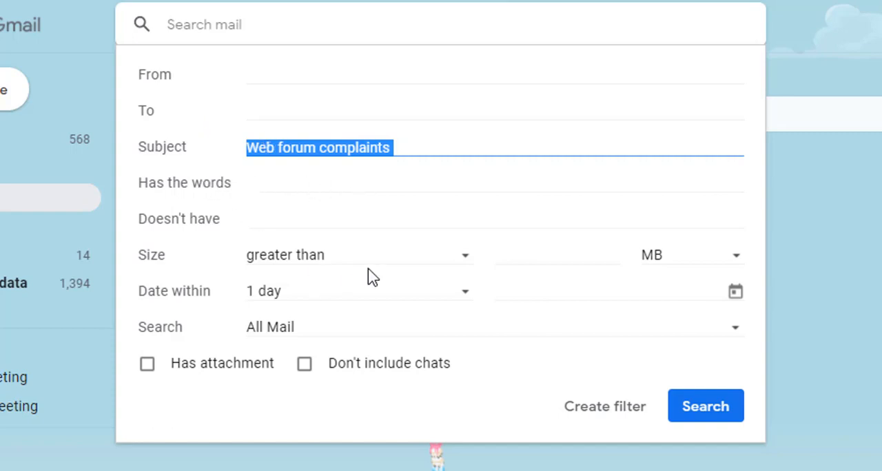
pyautogui.click(285, 301)
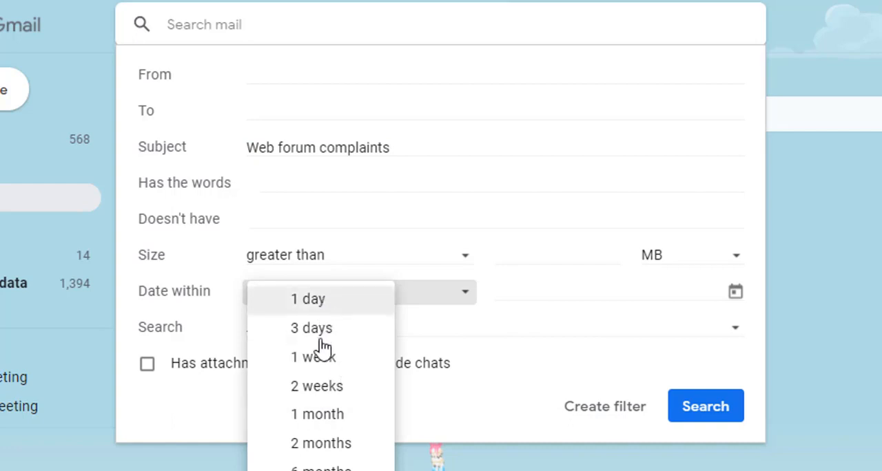
pyautogui.click(321, 418)
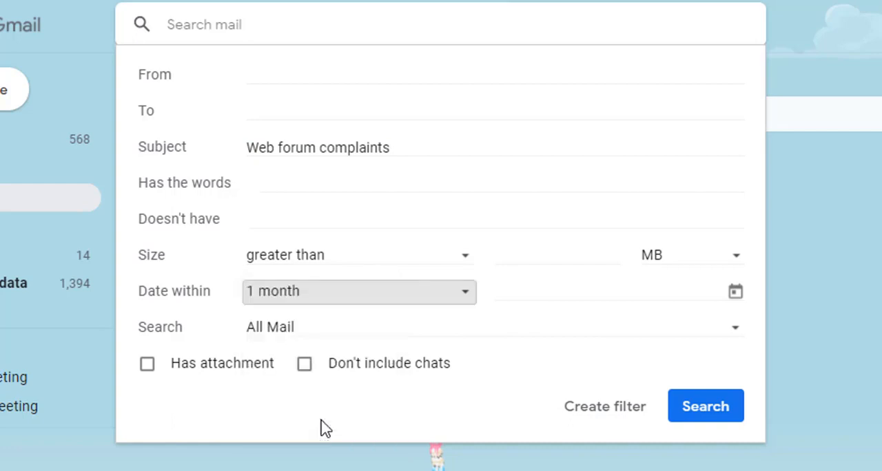
pyautogui.click(644, 290)
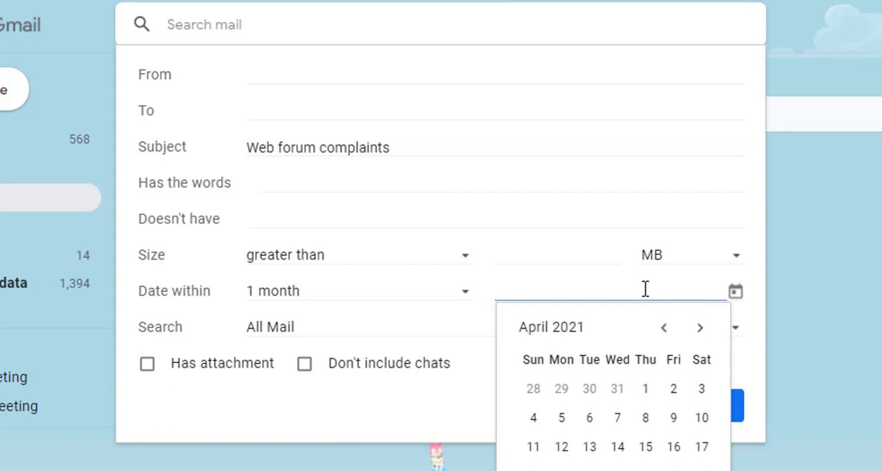
pyautogui.click(701, 329)
pyautogui.click(665, 328)
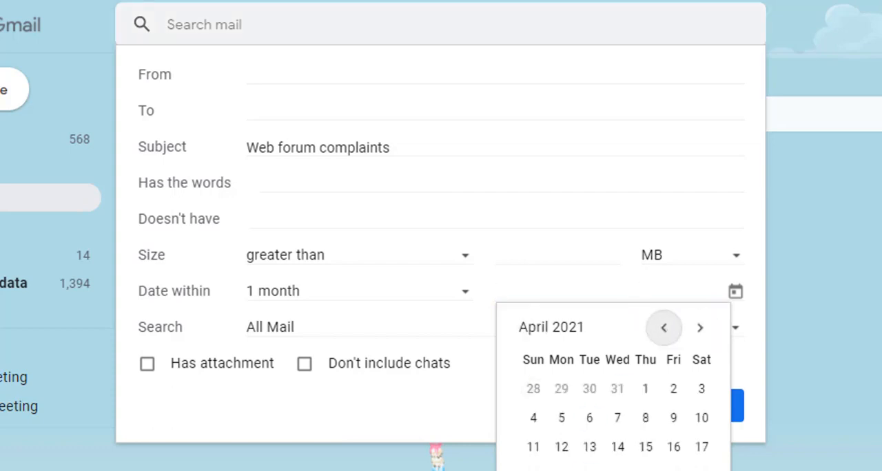
pyautogui.press('Escape')
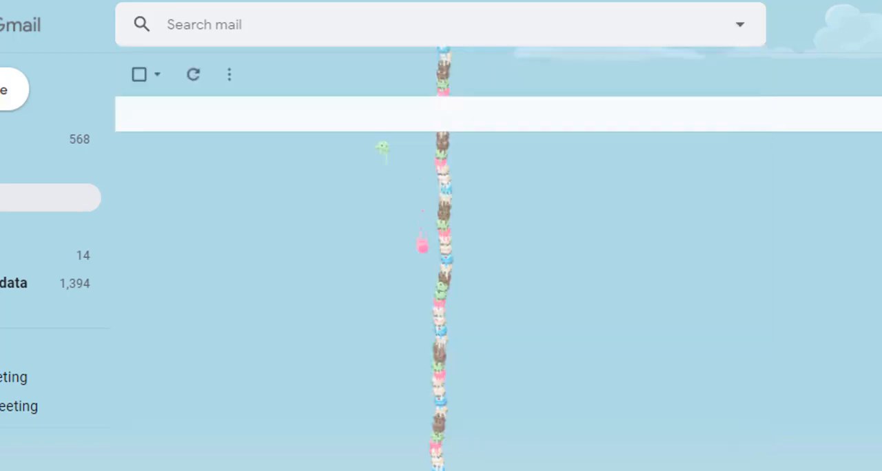
# Step: Start a filter from the "Web forum complaints" subject criterion and have it send the "complaint registered" template
pyautogui.click(740, 25)
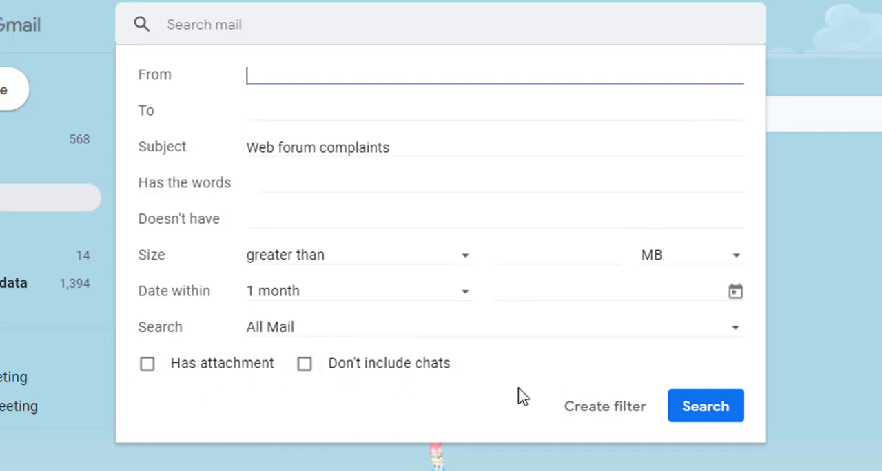
pyautogui.click(627, 422)
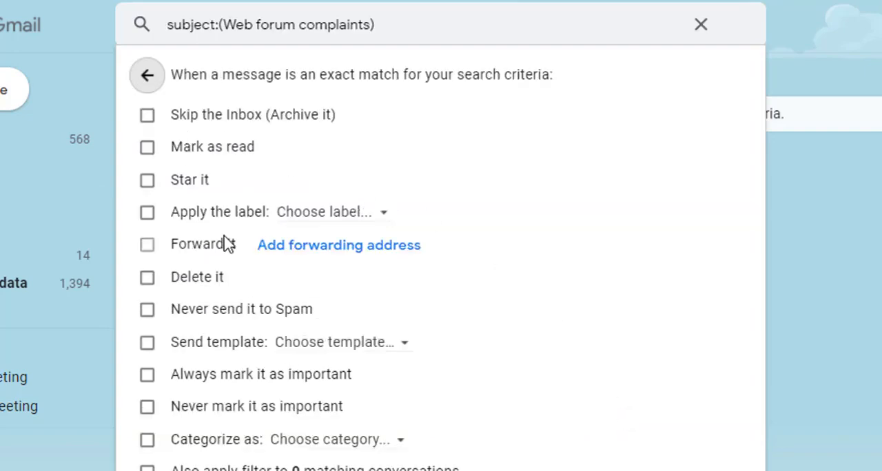
pyautogui.click(148, 343)
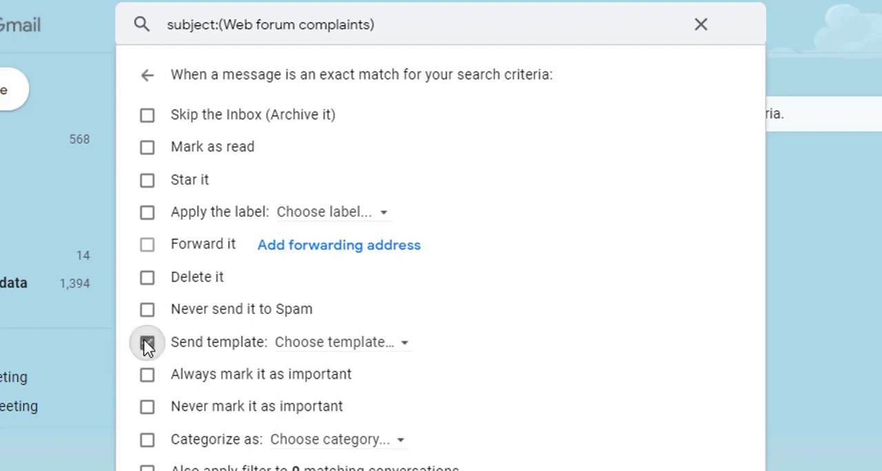
pyautogui.click(355, 348)
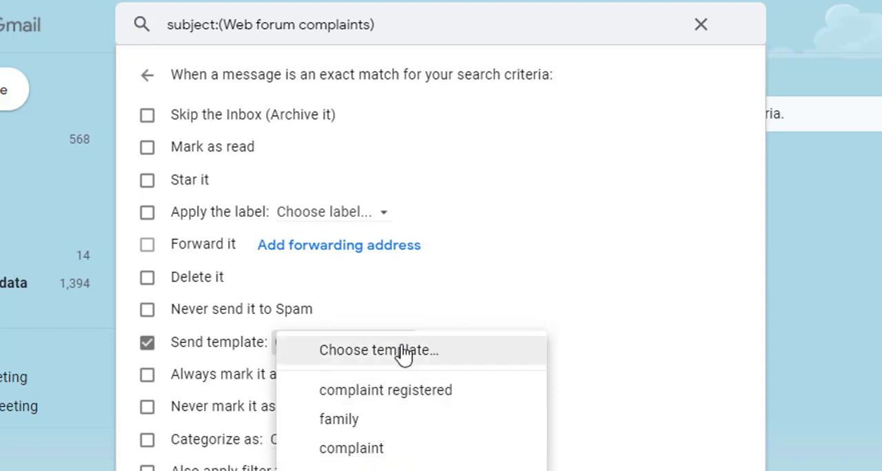
pyautogui.click(385, 391)
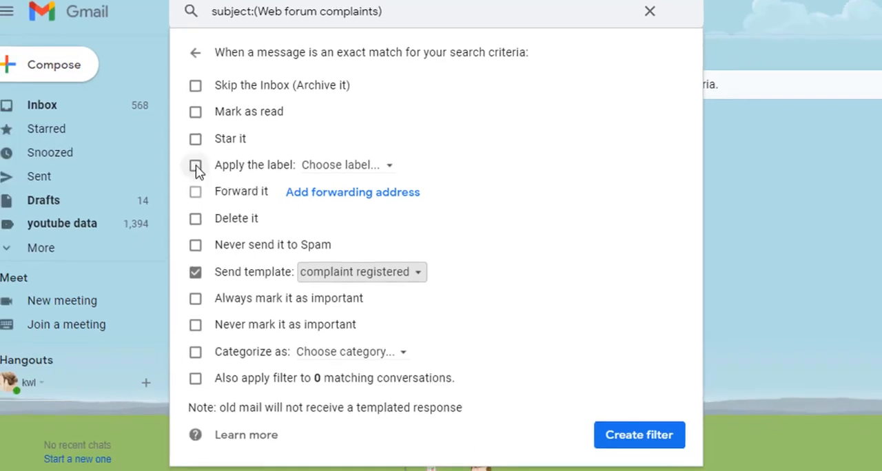
# Step: Have the filter apply a new label named "complaints received", and create the filter
pyautogui.click(196, 167)
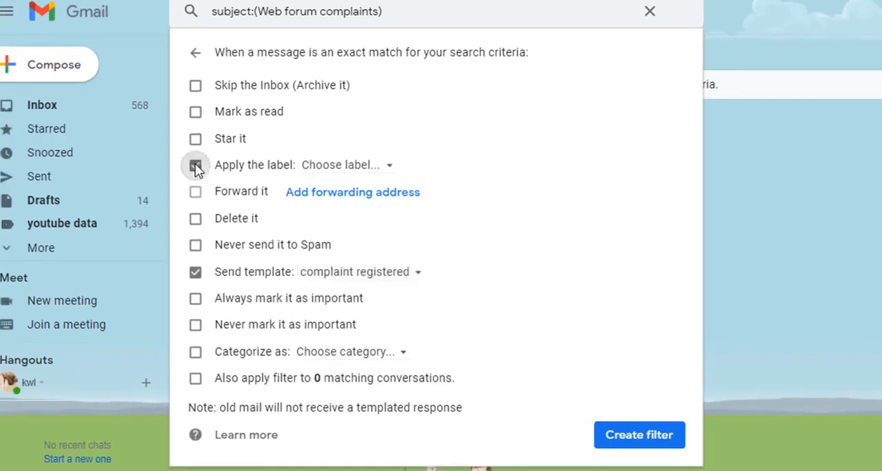
pyautogui.click(335, 168)
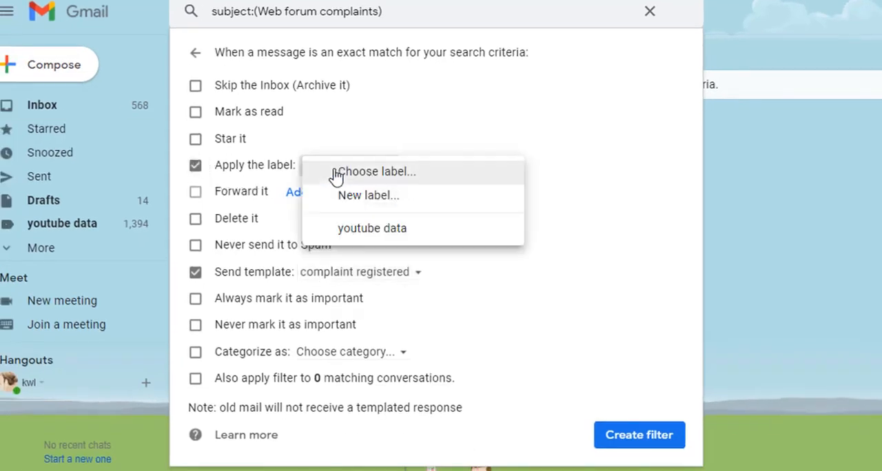
pyautogui.click(365, 200)
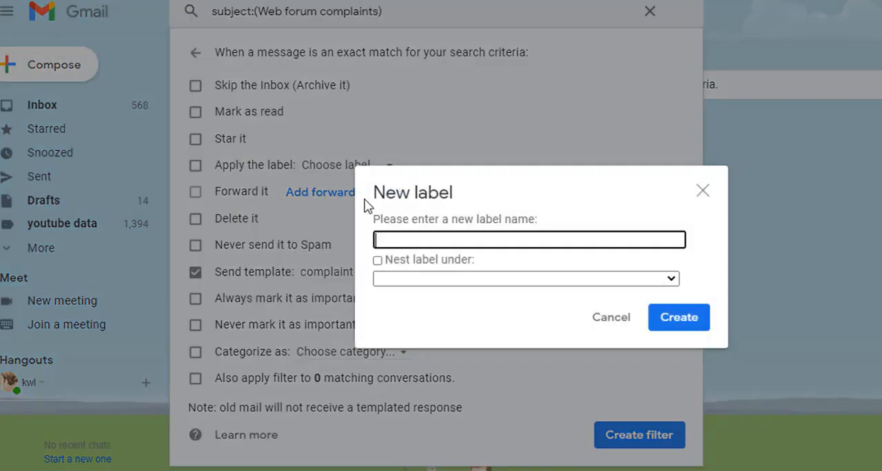
pyautogui.write('complain')
pyautogui.write('ts re')
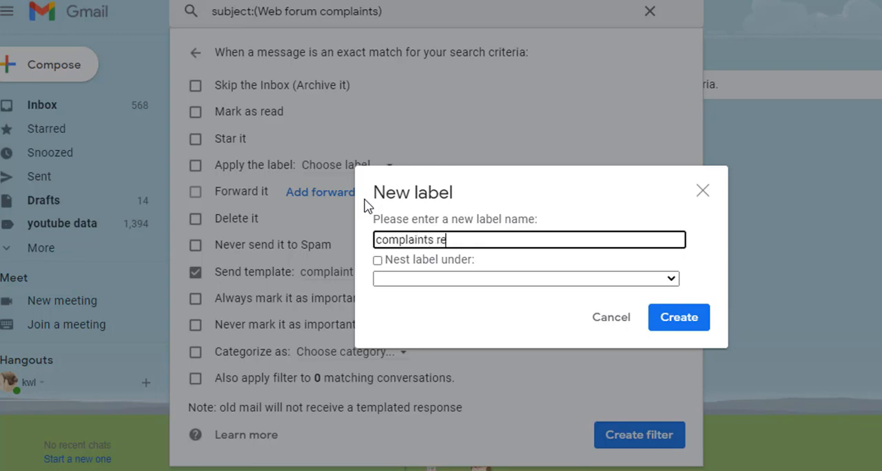
pyautogui.write('ceived')
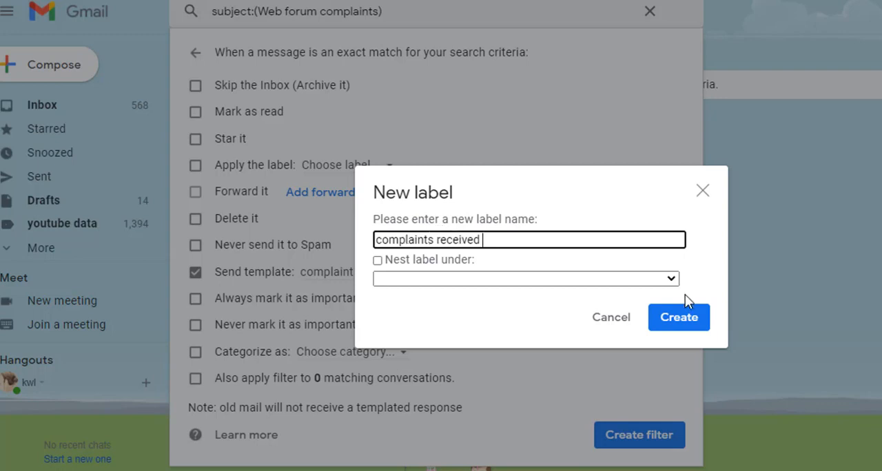
pyautogui.click(682, 322)
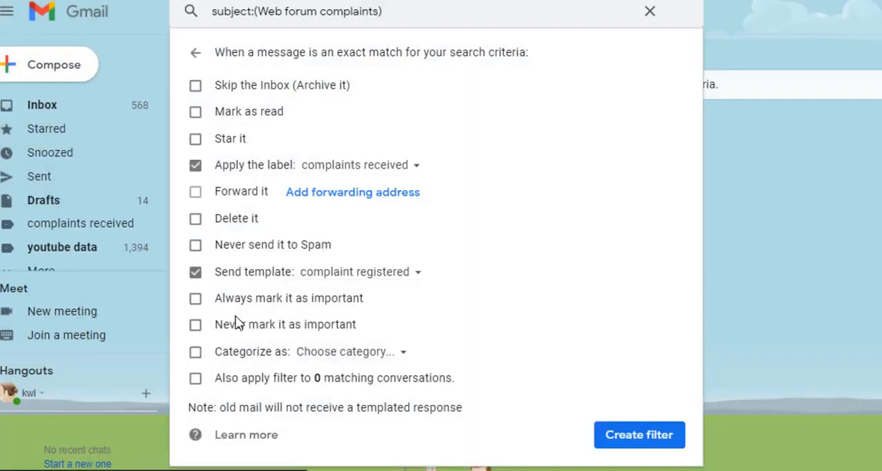
pyautogui.moveTo(217, 275); pyautogui.dragTo(293, 283)
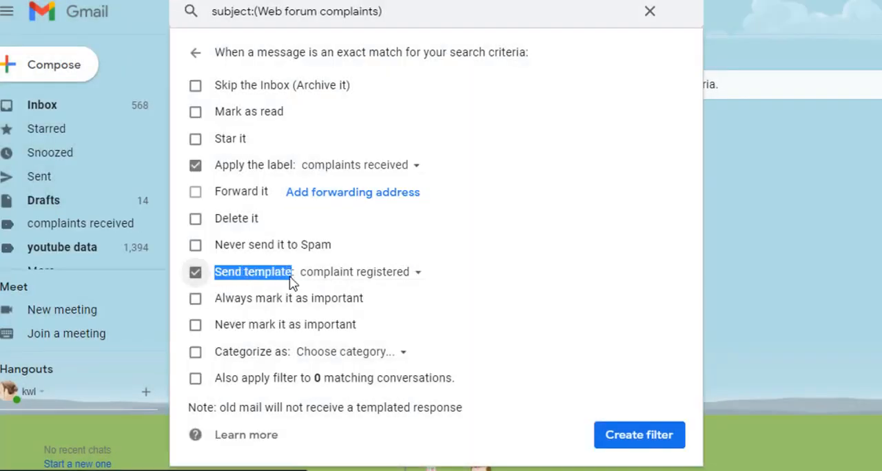
pyautogui.click(639, 436)
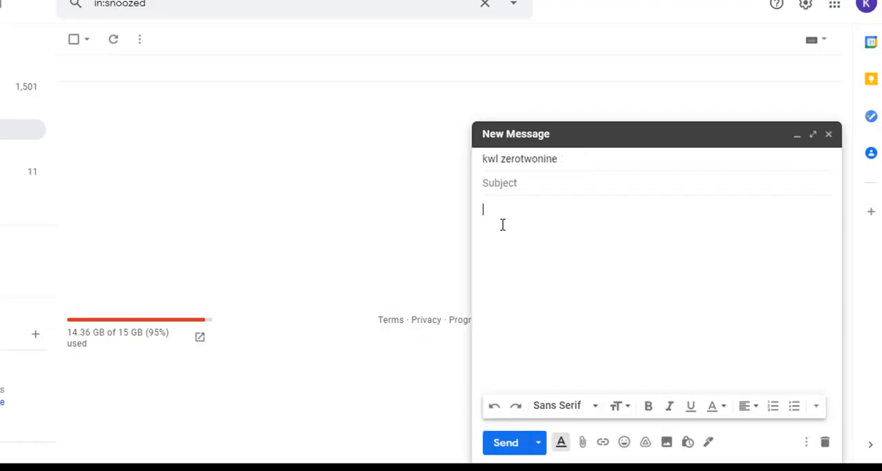
# Step: From the other account, send a message with subject "Web forum complaints" and body "webpage is not working on iphone 11"
pyautogui.click(494, 185)
pyautogui.write('Web forum complaints')
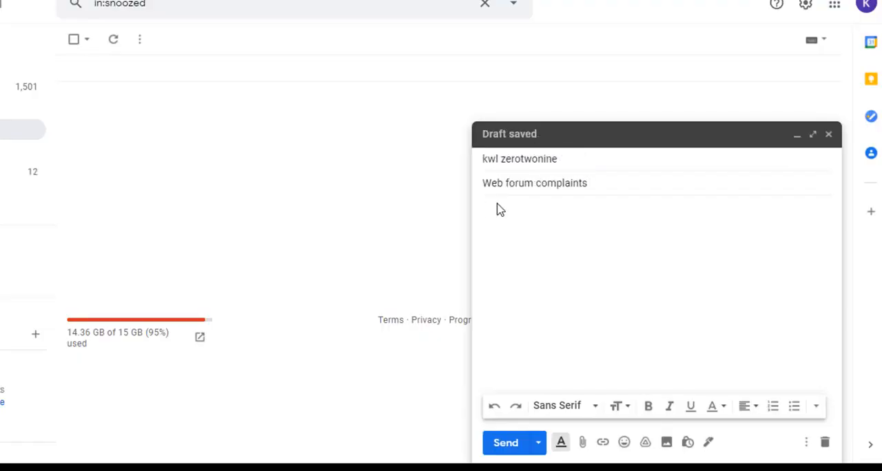
pyautogui.click(498, 211)
pyautogui.write('webpage is not w')
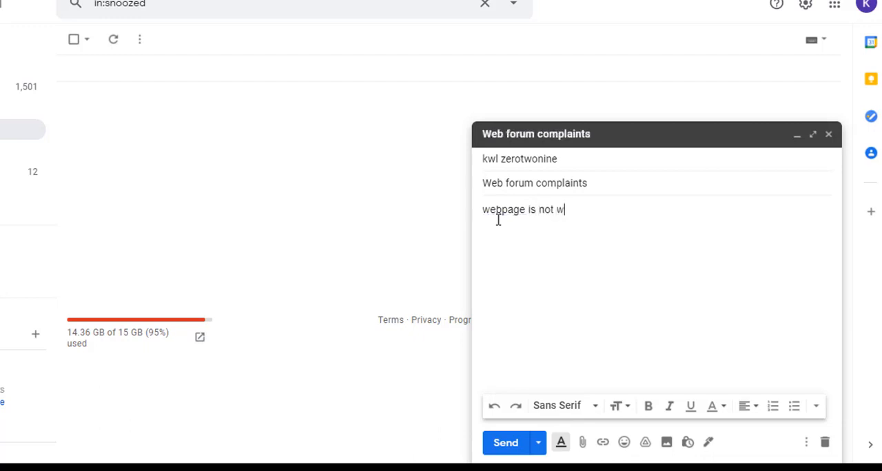
pyautogui.write('orking on iphone 11')
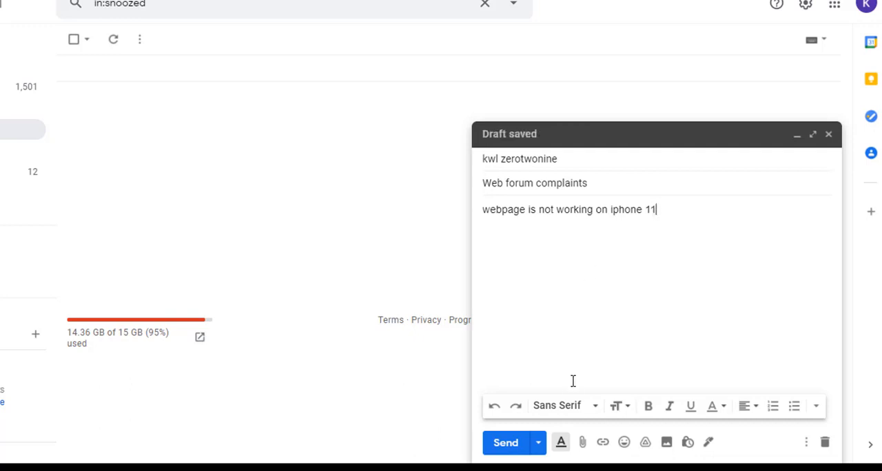
pyautogui.click(511, 448)
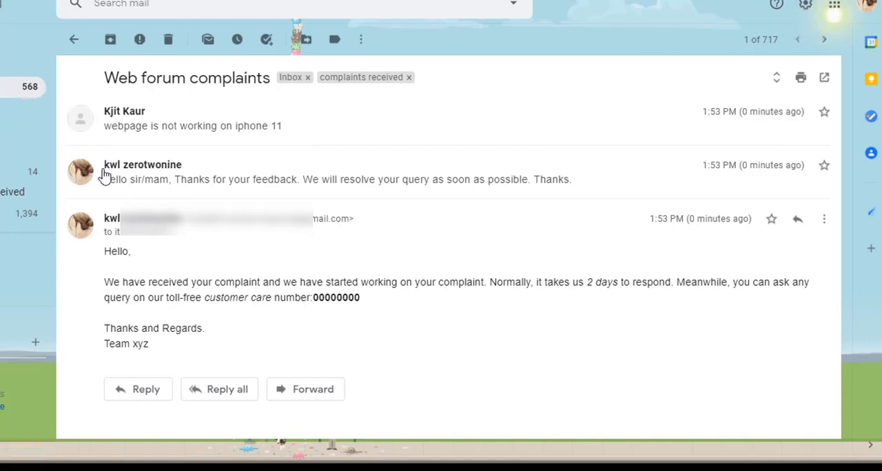
# Step: In the receiving account's filter settings, delete the sender-based filter that sends the "feedback response" template
pyautogui.click(808, 7)
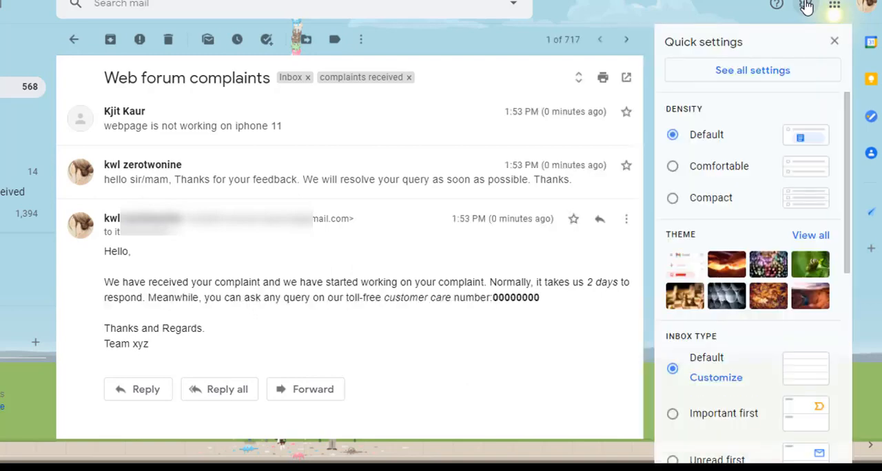
pyautogui.click(754, 77)
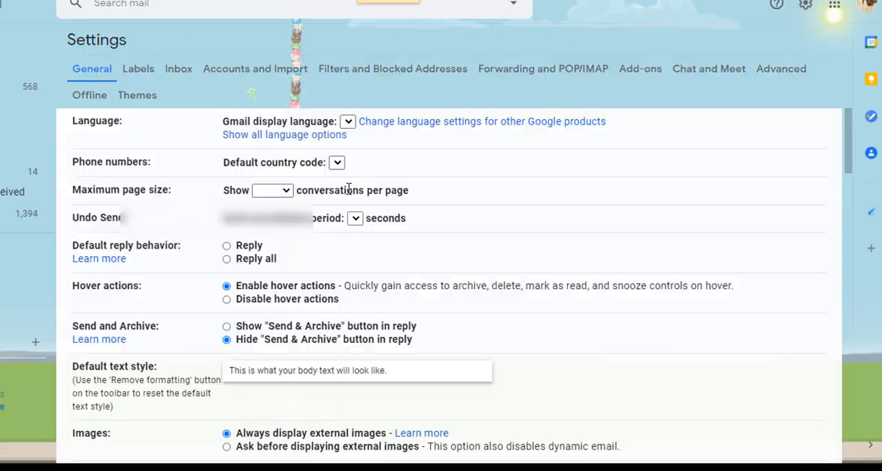
pyautogui.click(781, 69)
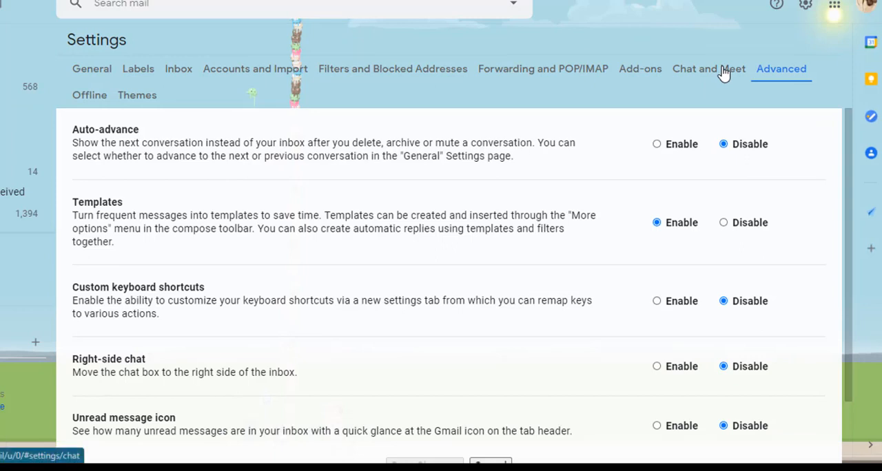
pyautogui.click(391, 73)
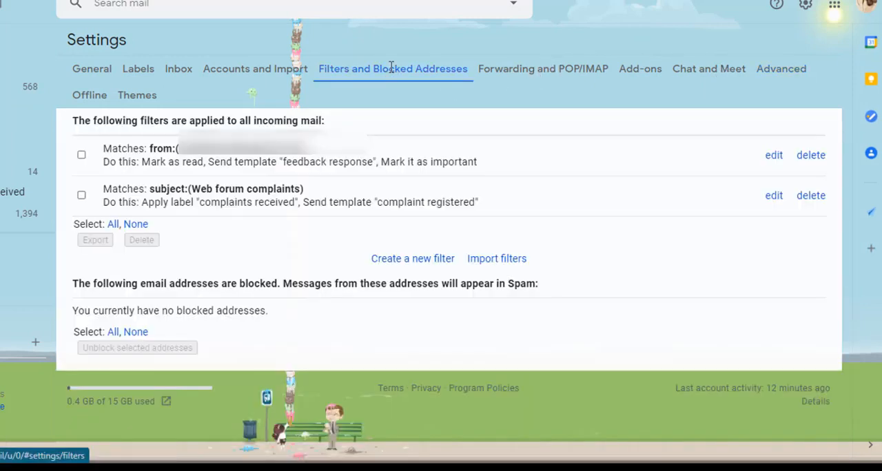
pyautogui.click(82, 155)
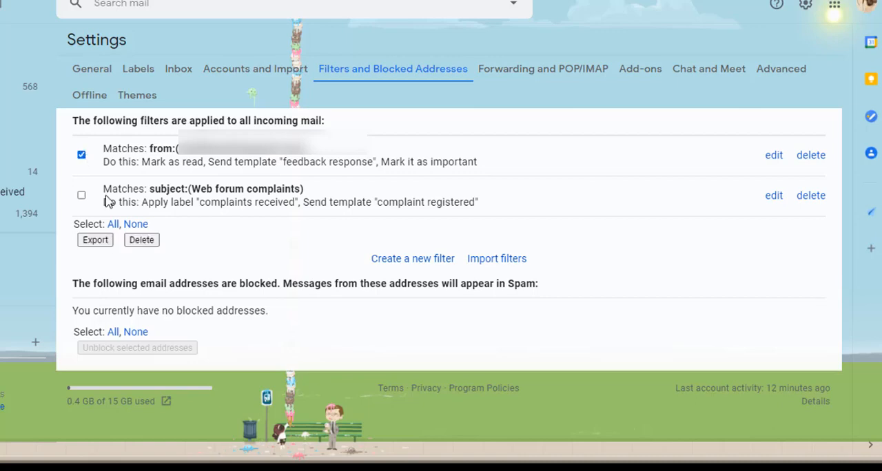
pyautogui.click(153, 242)
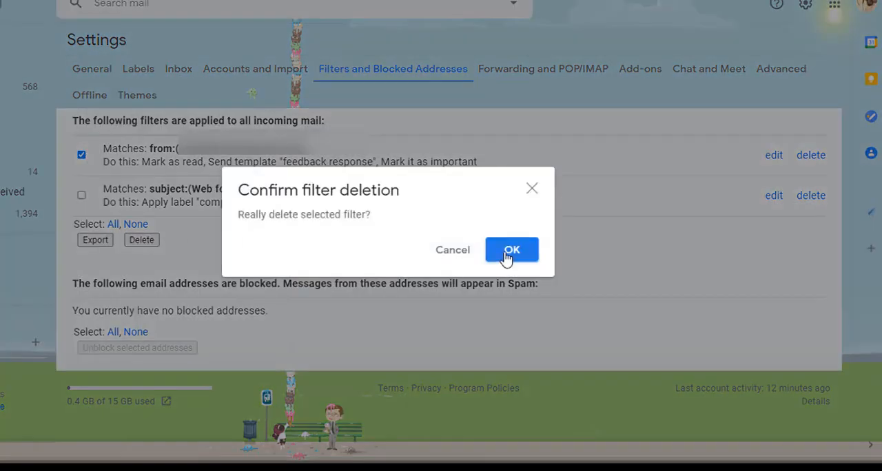
pyautogui.click(511, 251)
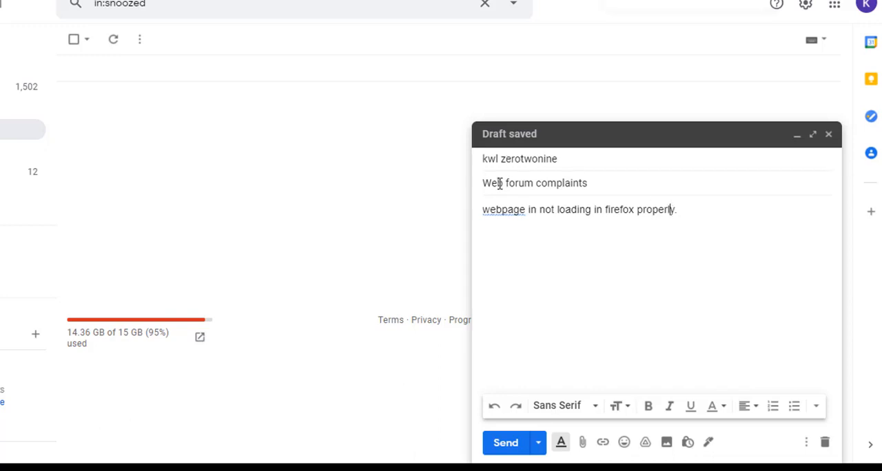
# Step: Send the second "Web forum complaints" message, about the webpage not loading in firefox, from the other account
pyautogui.click(599, 250)
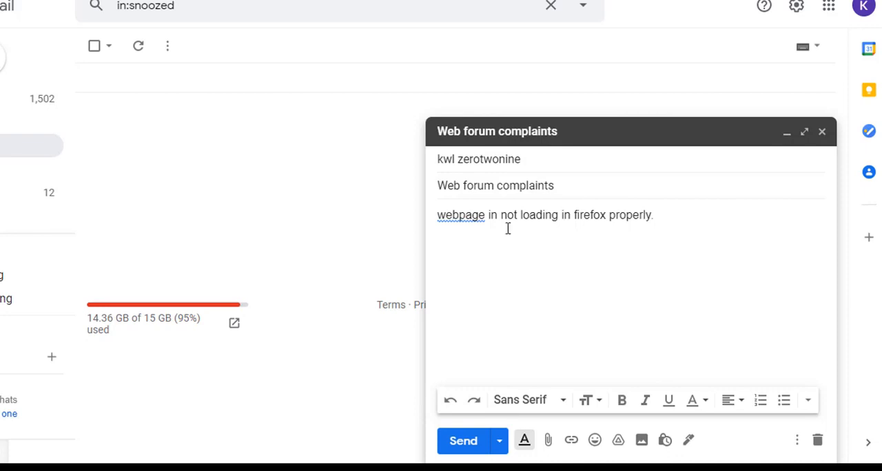
pyautogui.click(457, 446)
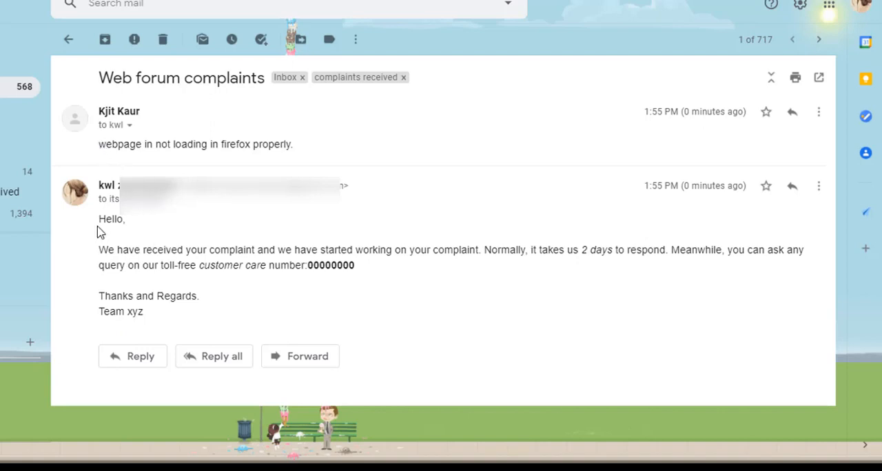
# Step: Examine the automatic reply to the firefox complaint and review the filters applied to incoming mail
pyautogui.moveTo(98, 222); pyautogui.dragTo(83, 211)
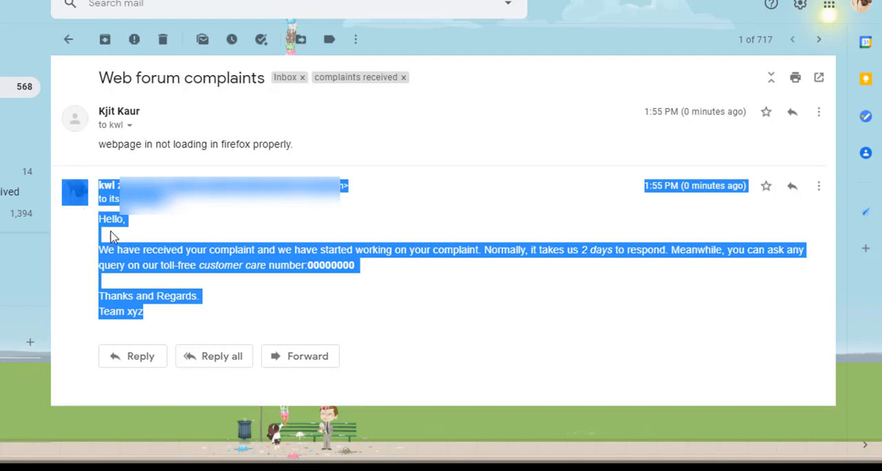
pyautogui.click(181, 264)
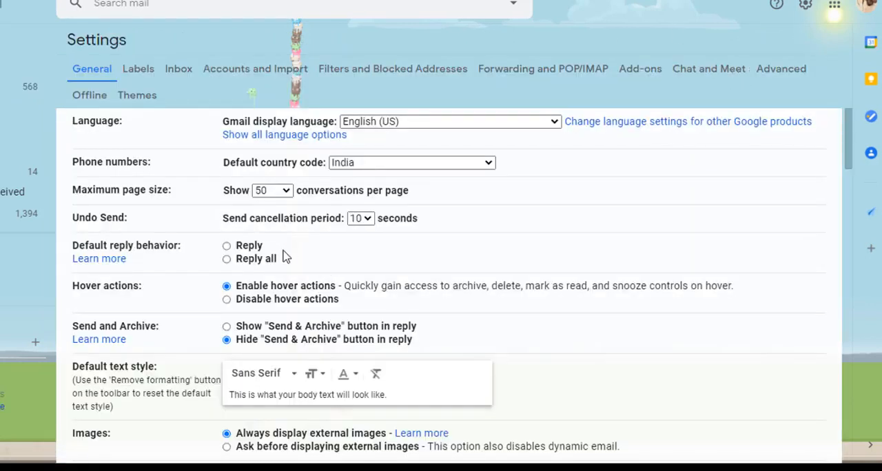
pyautogui.click(355, 67)
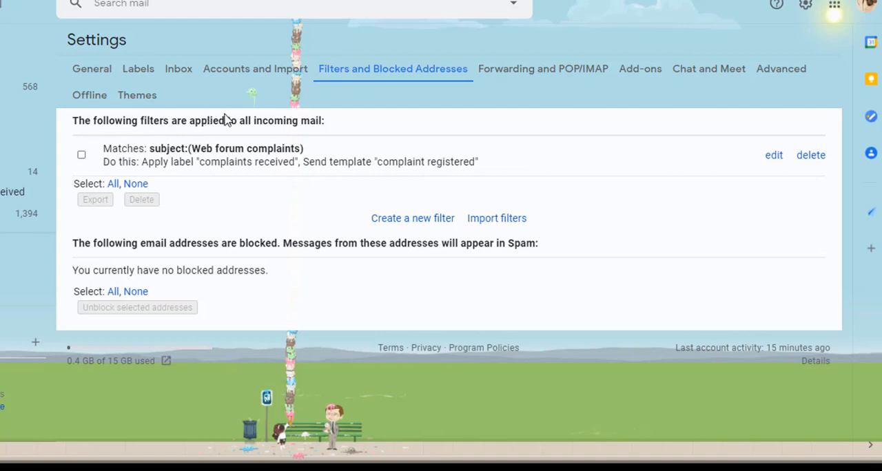
# Step: Write a new message with the body "hello sir," followed by "I have received your email and has started working on it."
pyautogui.click(407, 219)
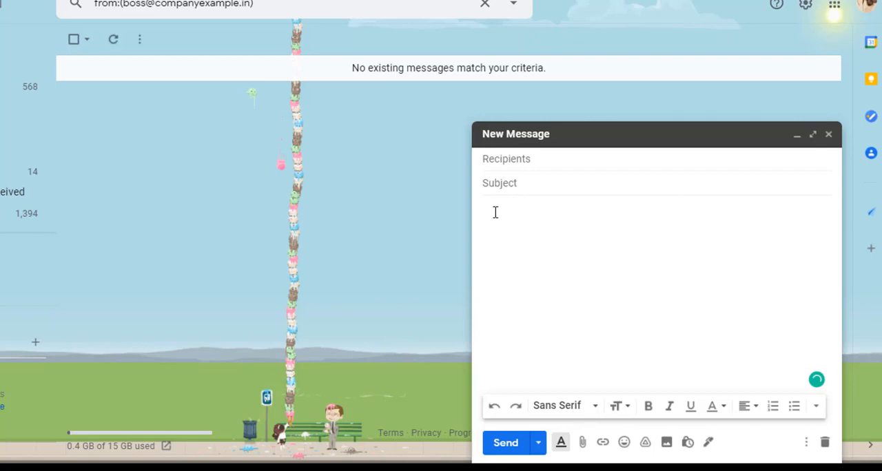
pyautogui.write('hello sir,')
pyautogui.press('Return')
pyautogui.press('Return')
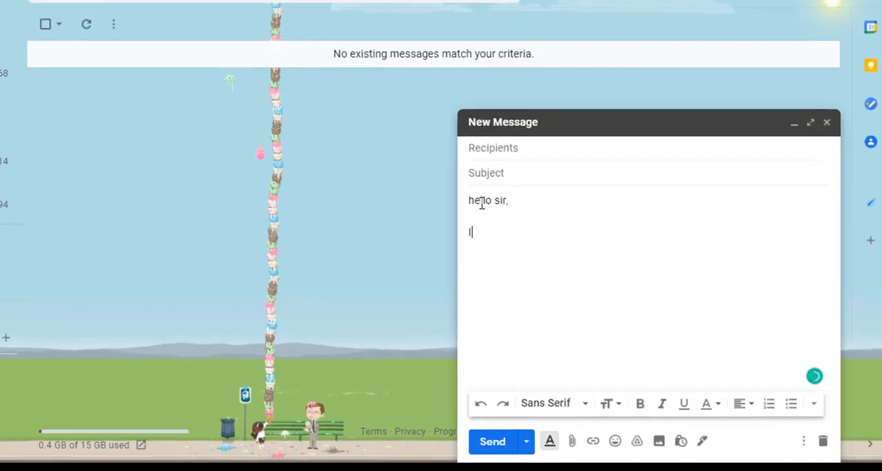
pyautogui.write('I have ')
pyautogui.write('r')
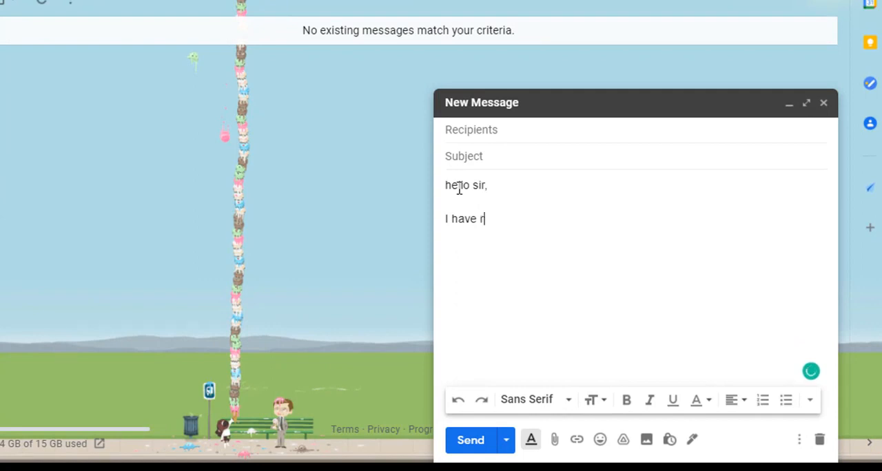
pyautogui.write('evived ')
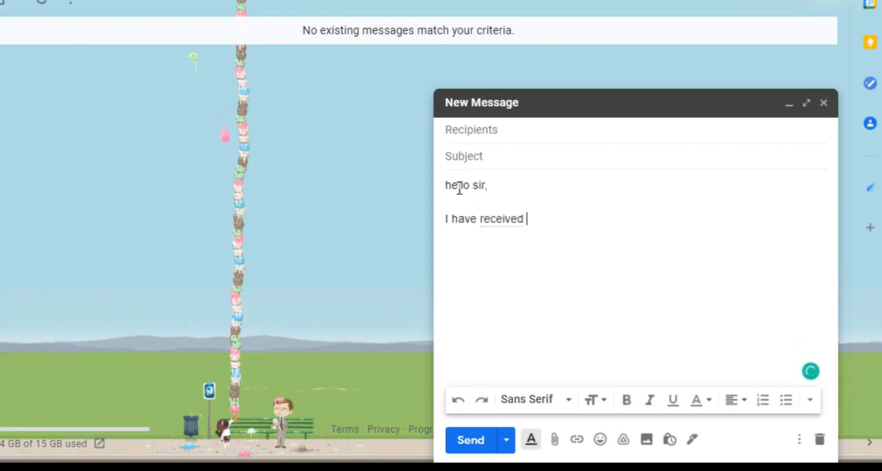
pyautogui.write('your email and has started working on it.')
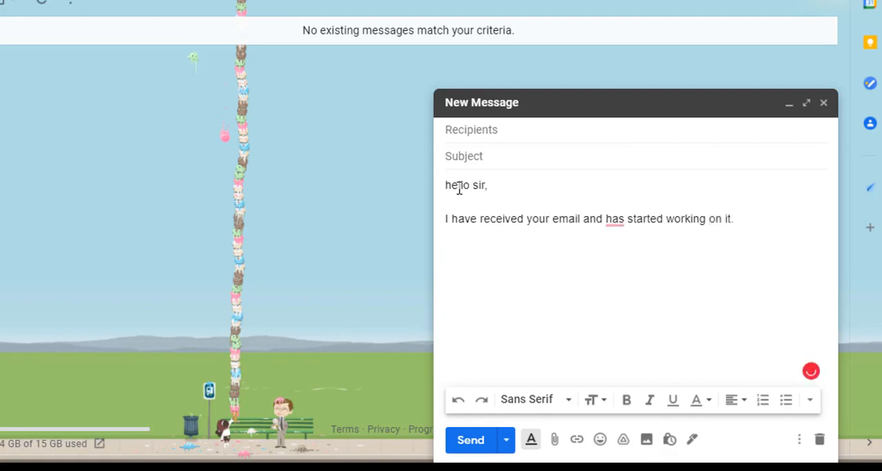
# Step: Save the draft as a new template named "boss"
pyautogui.click(799, 441)
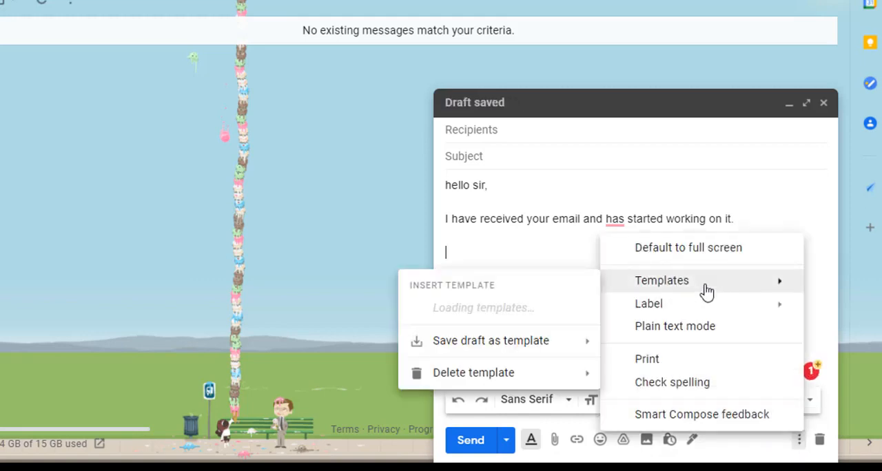
pyautogui.moveTo(529, 248)
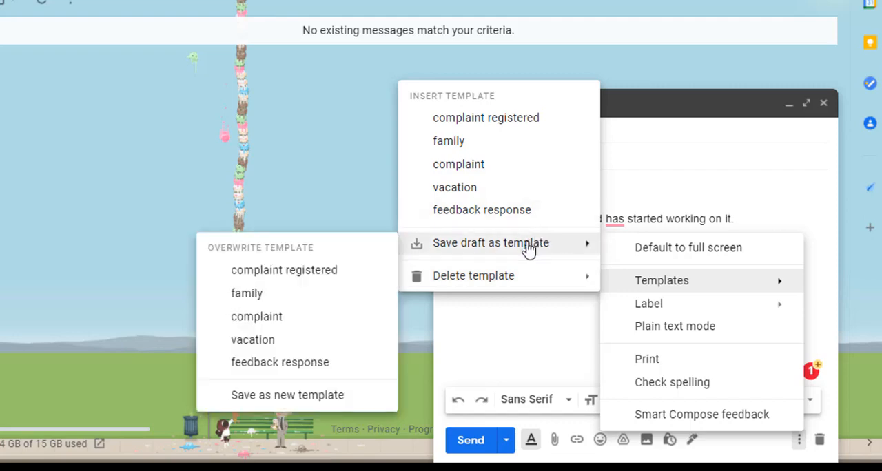
pyautogui.click(259, 397)
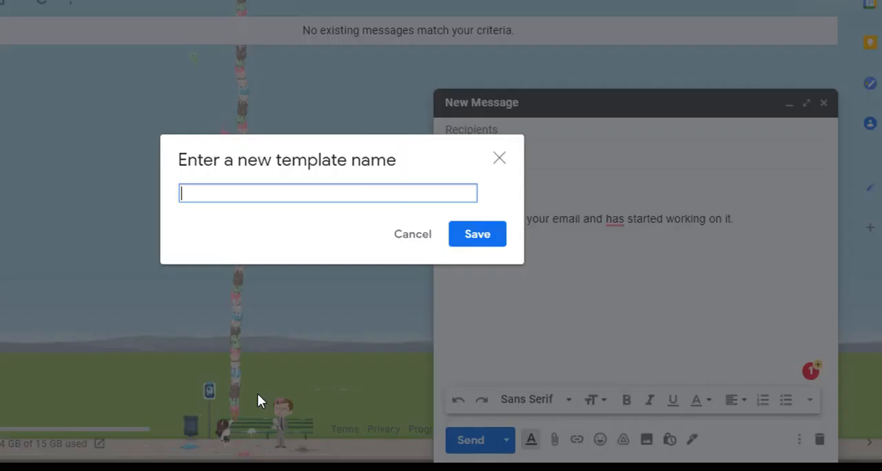
pyautogui.write('bos')
pyautogui.click(475, 244)
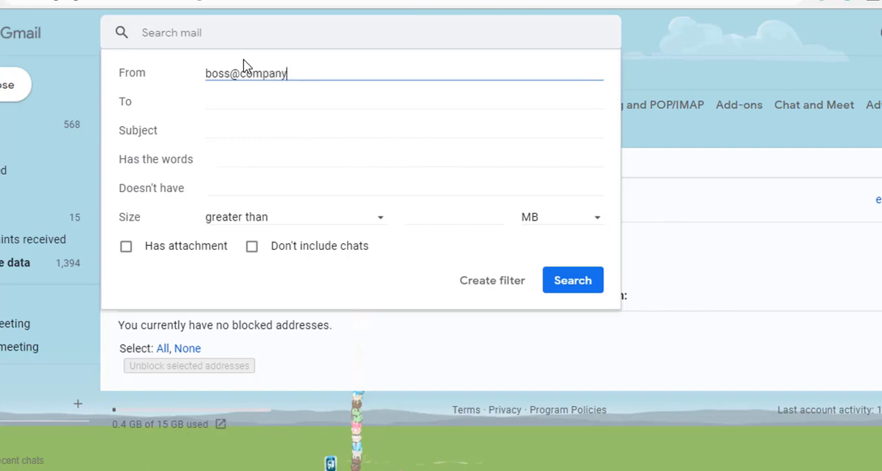
# Step: Set the new filter's sender criterion to the boss's e-mail address and continue to the filter actions
pyautogui.write('in')
pyautogui.click(497, 288)
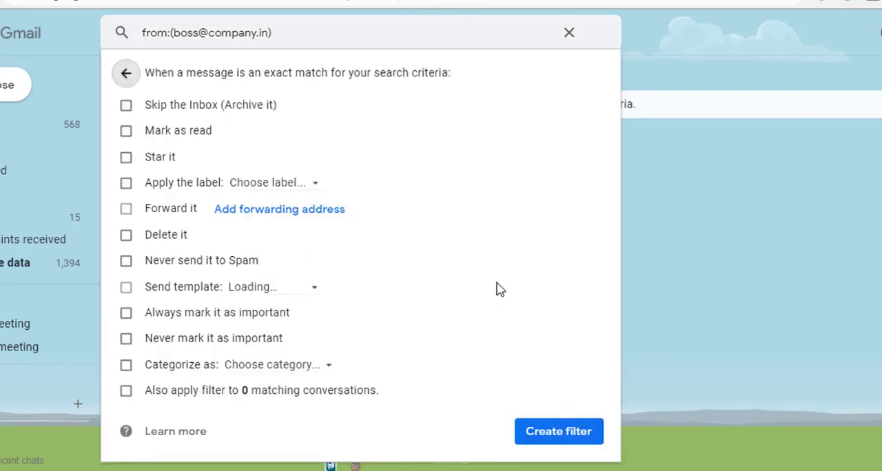
pyautogui.click(124, 184)
pyautogui.click(269, 184)
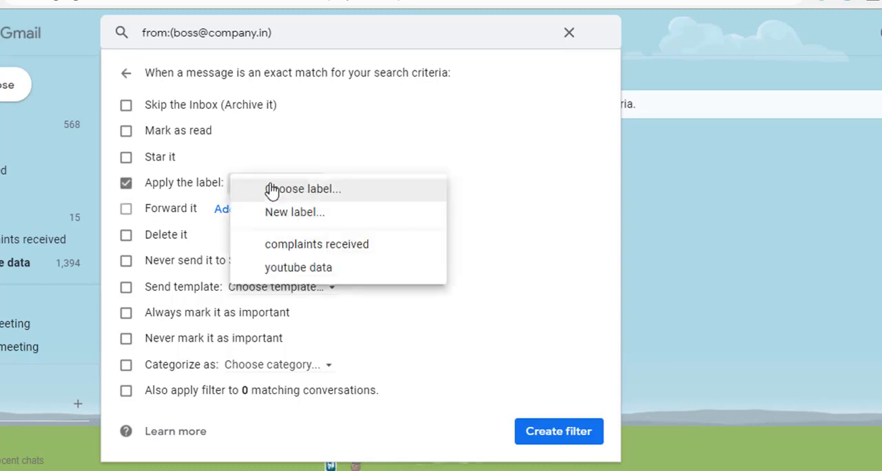
pyautogui.click(127, 185)
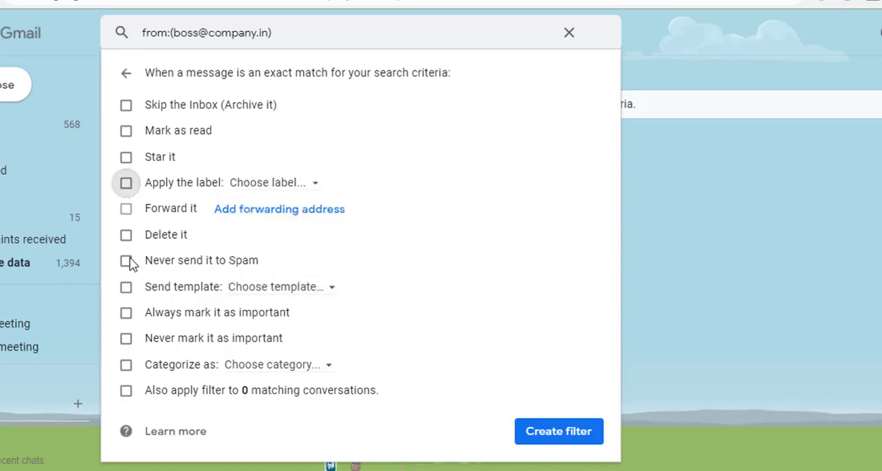
# Step: Make the filter send the "boss" template to matching messages and create it
pyautogui.click(127, 289)
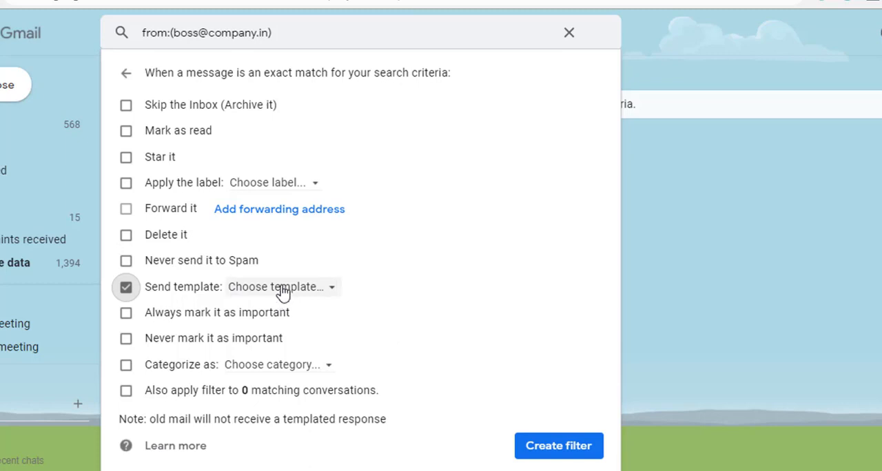
pyautogui.click(334, 295)
pyautogui.click(298, 326)
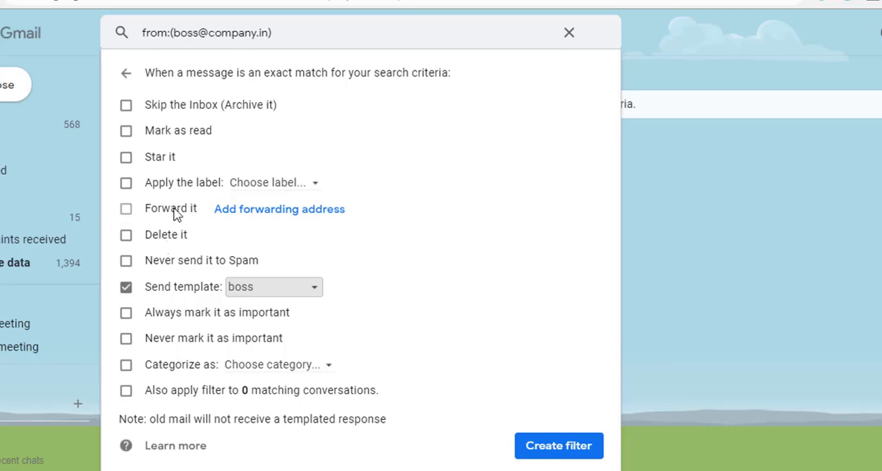
pyautogui.click(288, 219)
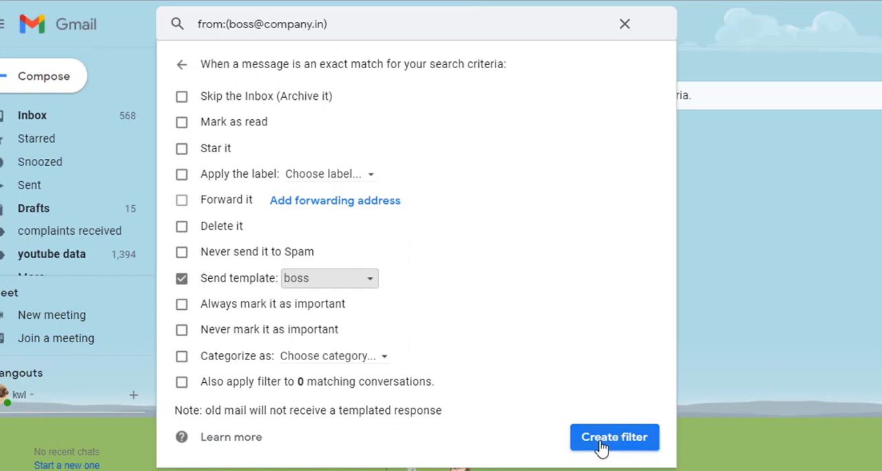
pyautogui.click(601, 446)
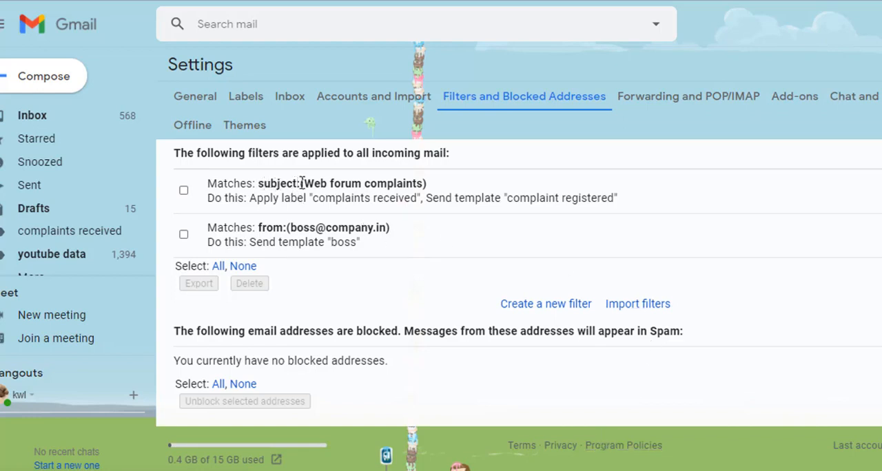
# Step: Review the "Web forum complaints" filter's subject match and label action, and go to the "complaints received" label
pyautogui.moveTo(299, 183); pyautogui.dragTo(416, 182)
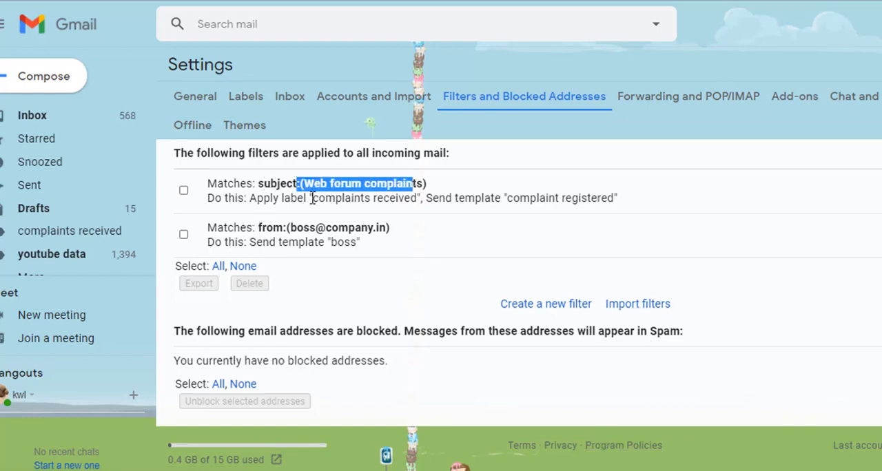
pyautogui.moveTo(280, 198); pyautogui.dragTo(417, 199)
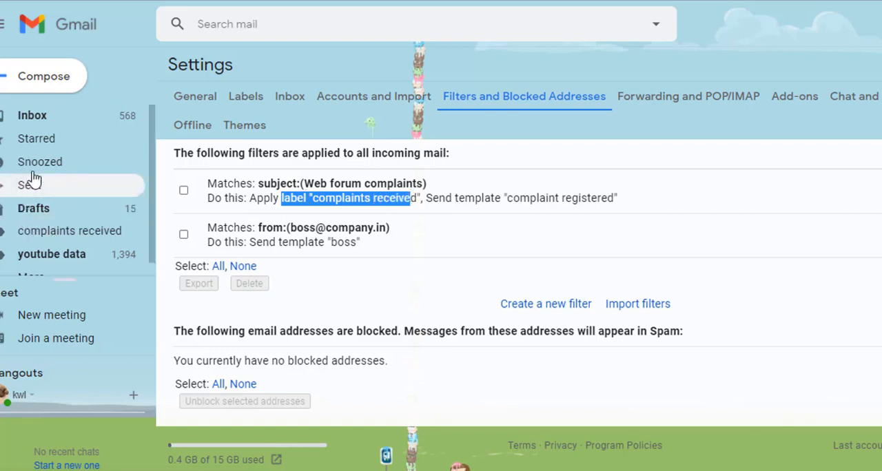
pyautogui.click(64, 234)
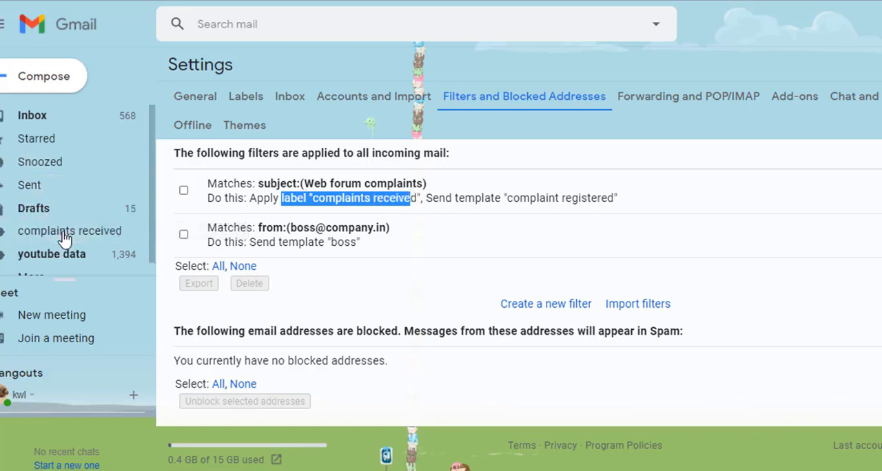